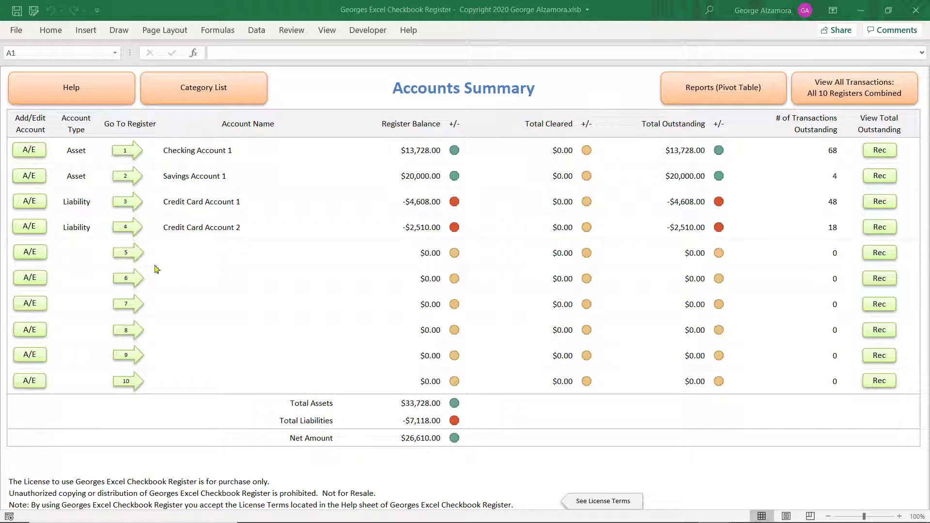
- Add an account named Credit Card Account 3 with account type Liability in the fifth account row
left_click(29, 256)
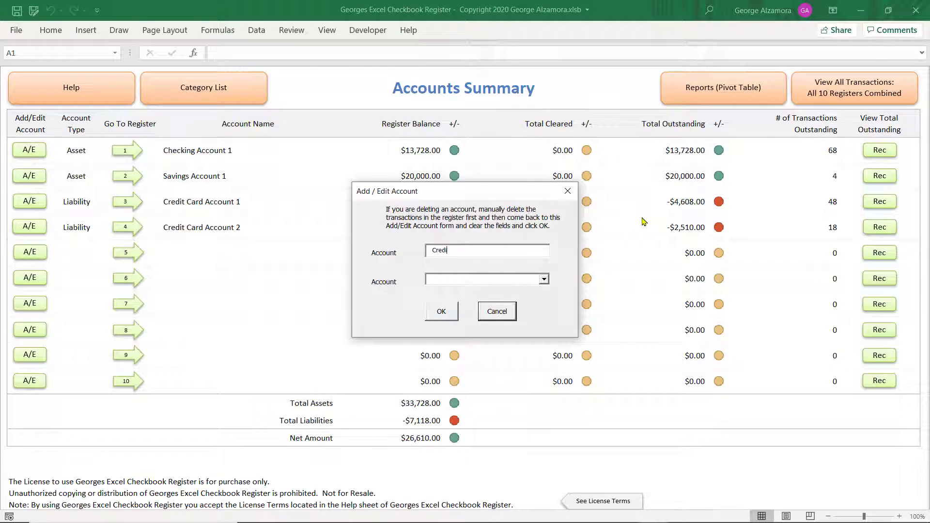
type("Credit Card Account 3")
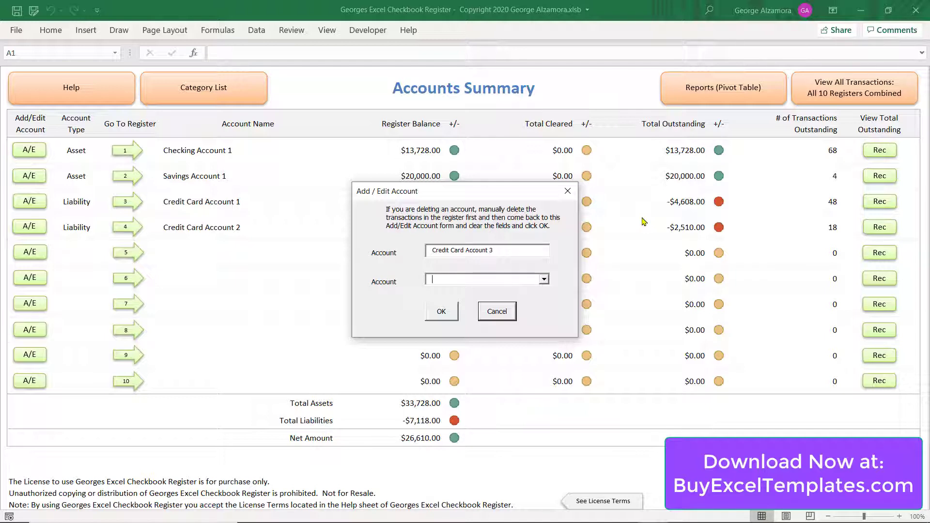
left_click(544, 279)
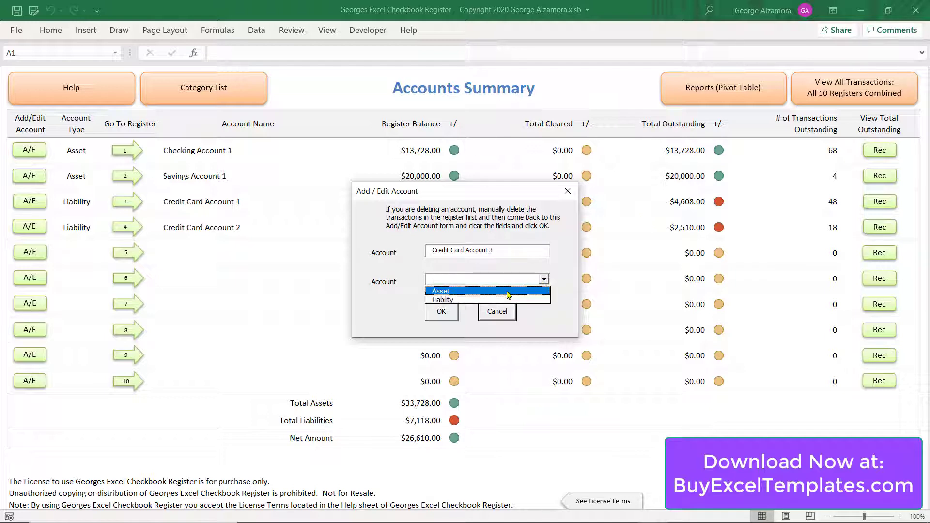
left_click(466, 300)
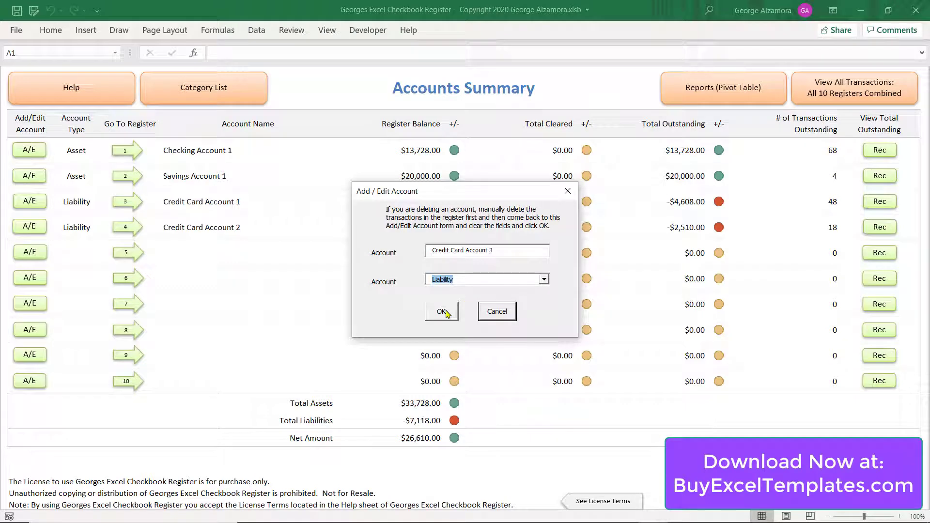
left_click(443, 311)
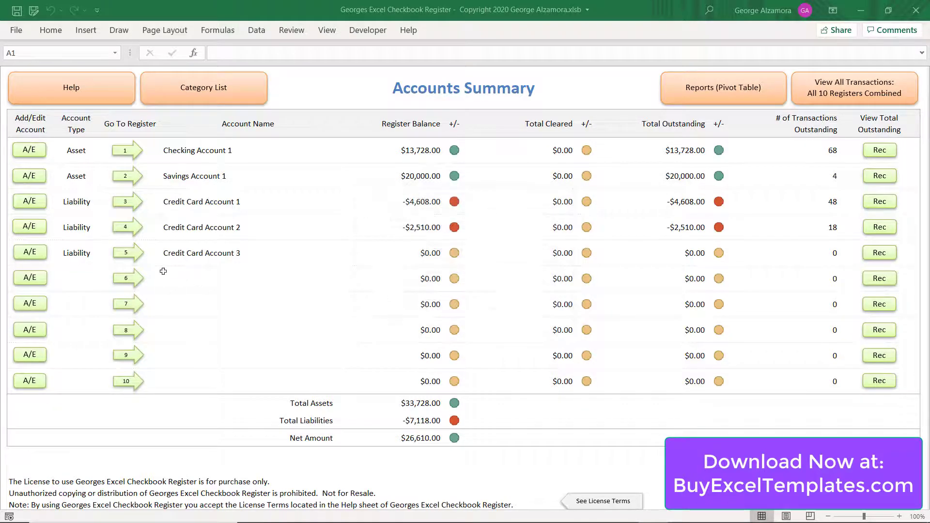
- View the Credit Card Account 3 and Checking Account 1 registers, returning to the Accounts Summary after each
left_click(126, 256)
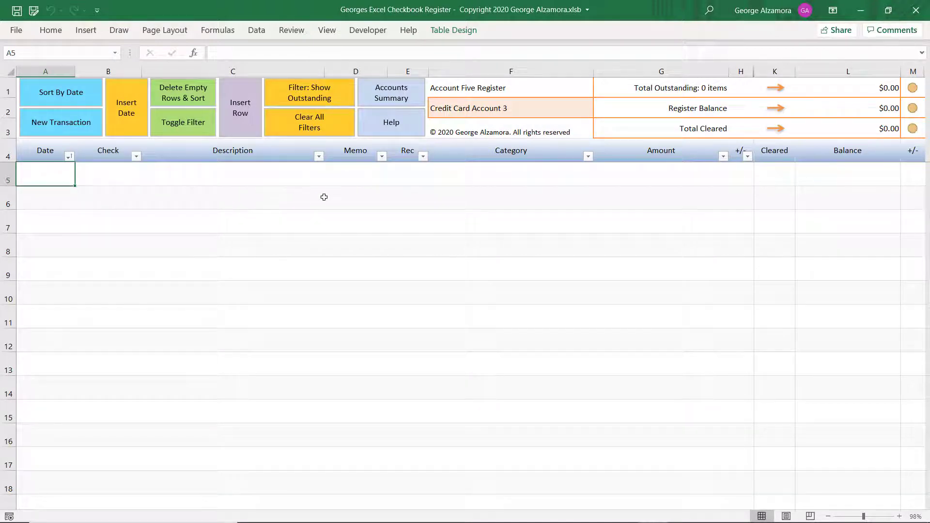
left_click(397, 98)
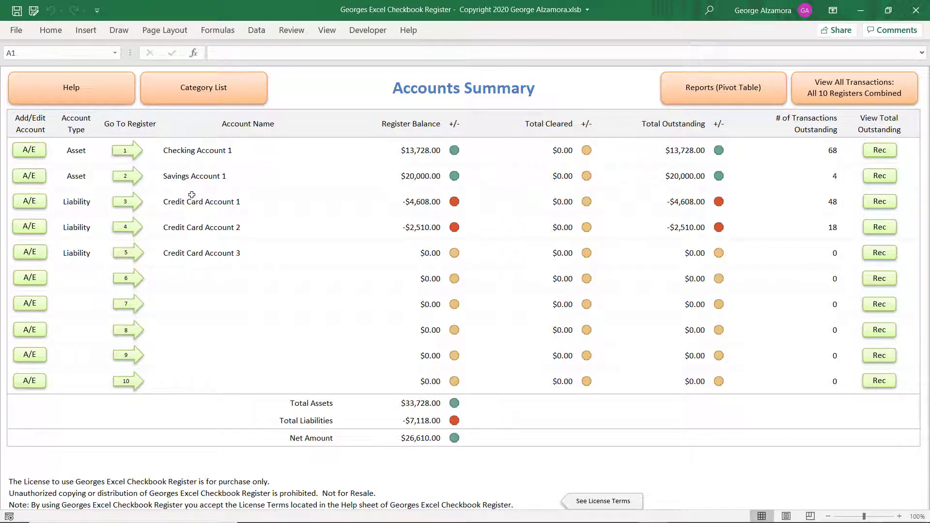
left_click(131, 153)
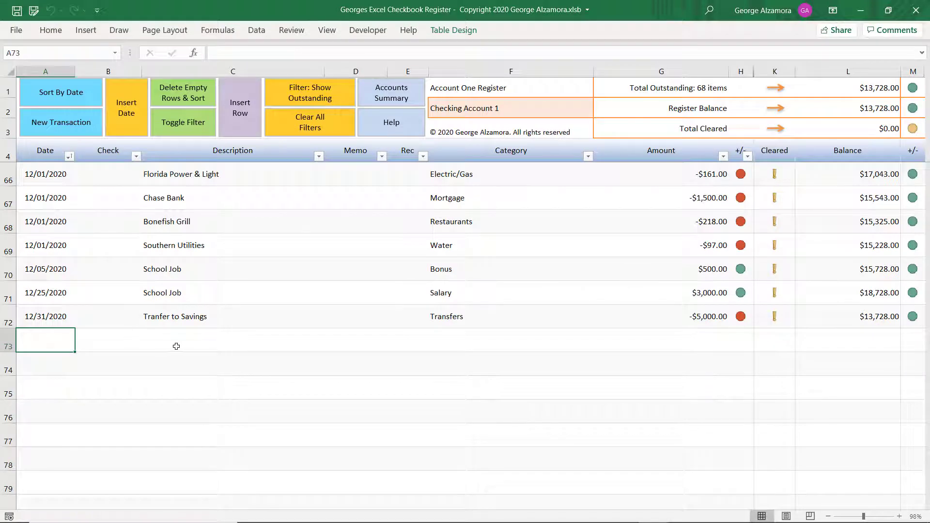
left_click(387, 95)
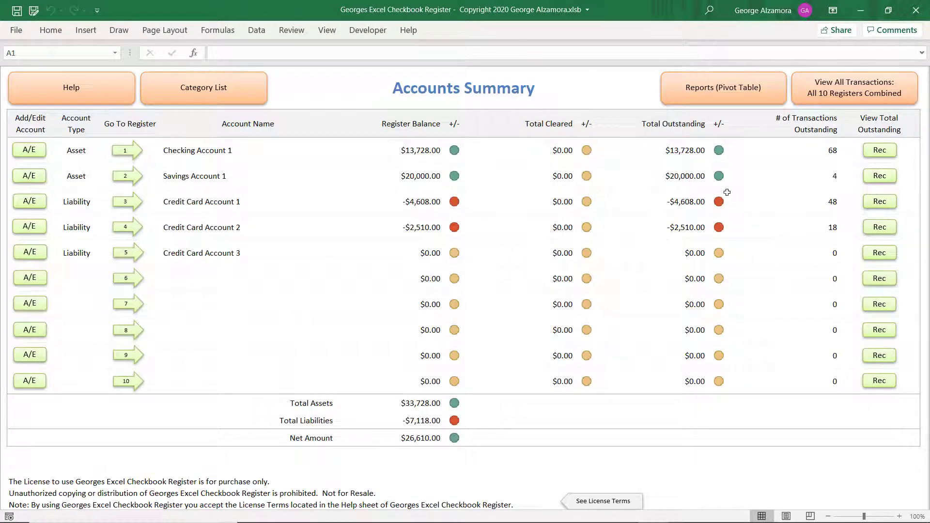
- View the combined transactions from all 10 registers and return to the Accounts Summary
left_click(844, 98)
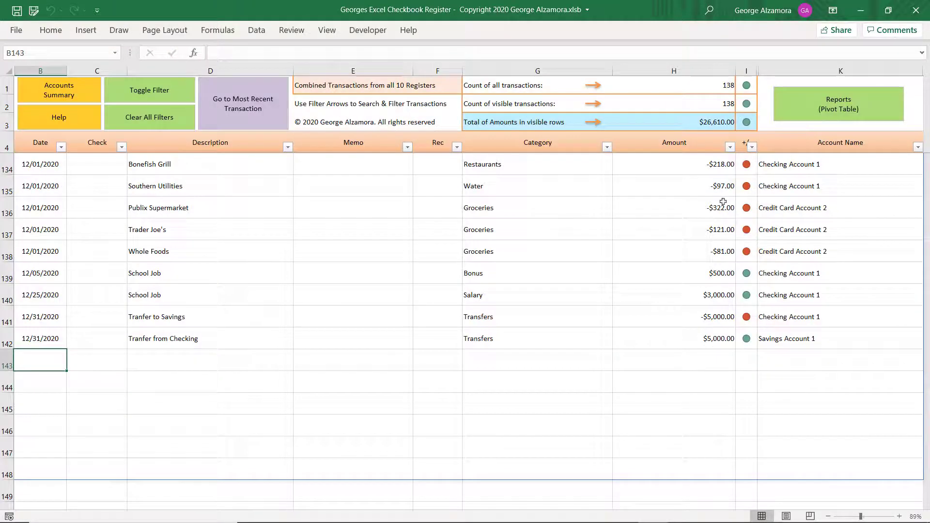
left_click(162, 492)
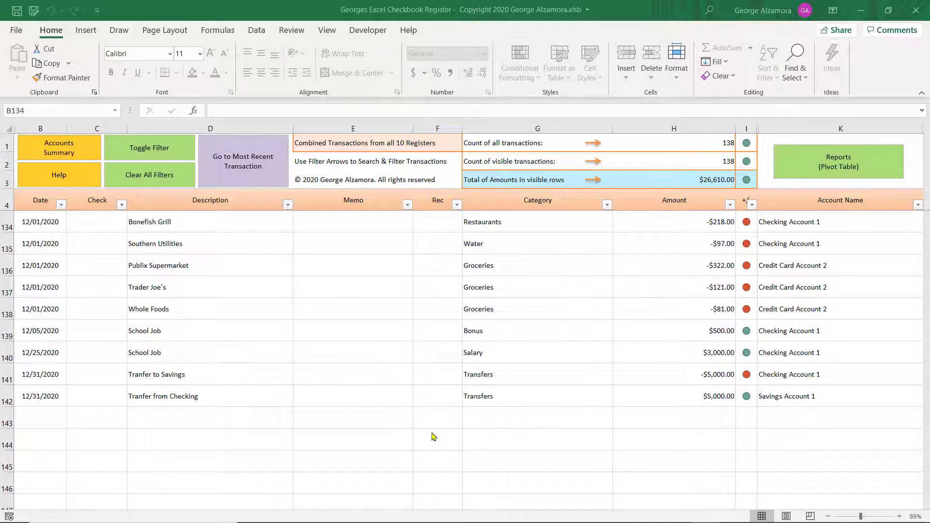
left_click(59, 156)
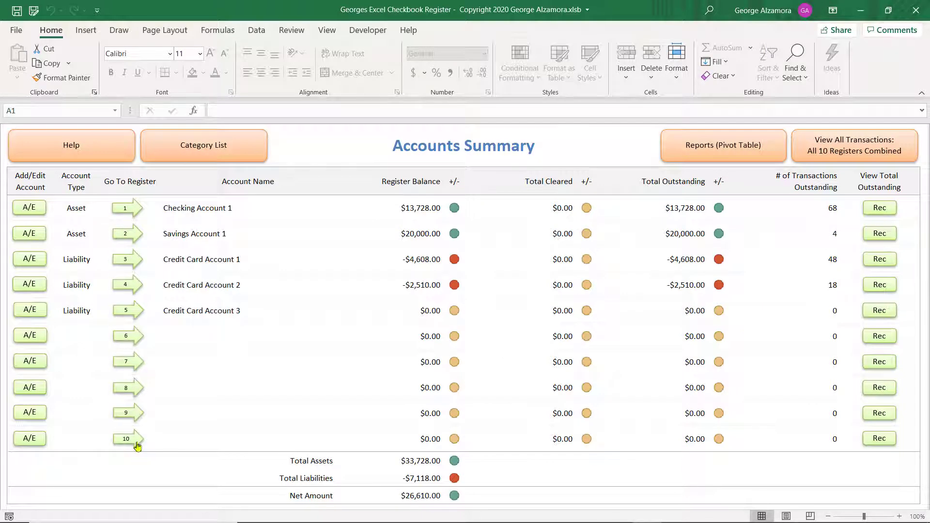
- Revisit the Checking Account 1 register and the combined transactions sheet, ending back at the Accounts Summary
left_click(127, 208)
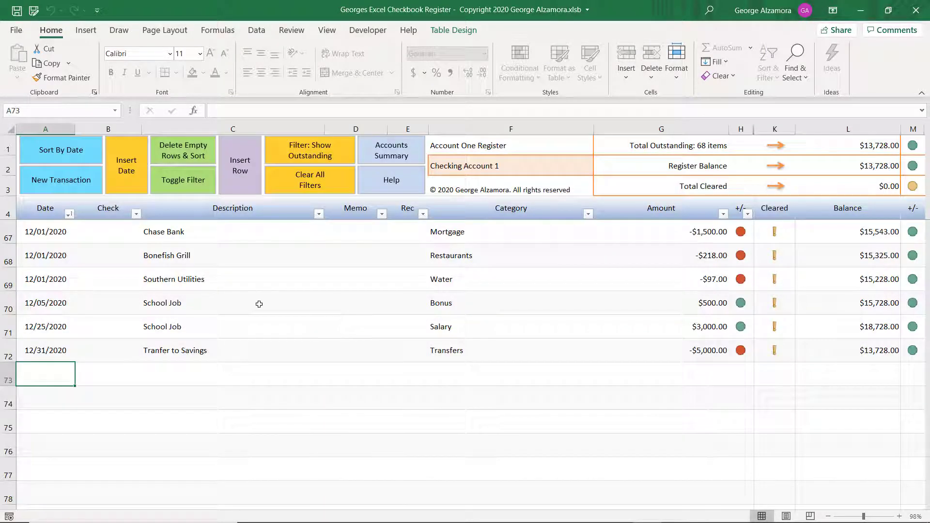
left_click(381, 158)
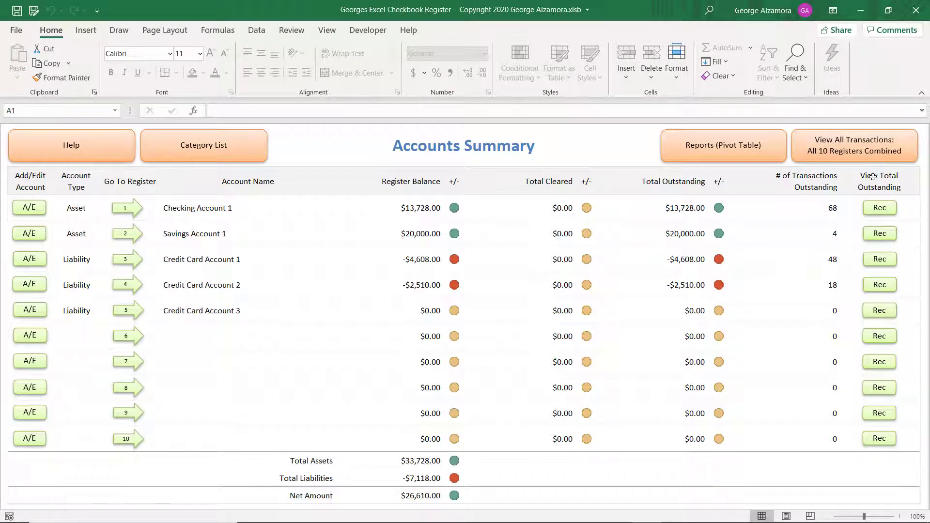
left_click(872, 154)
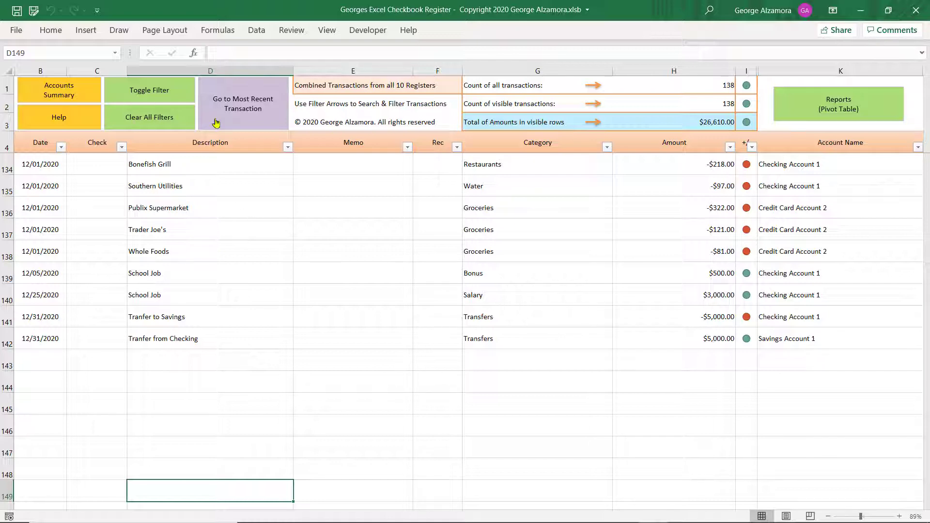
left_click(59, 97)
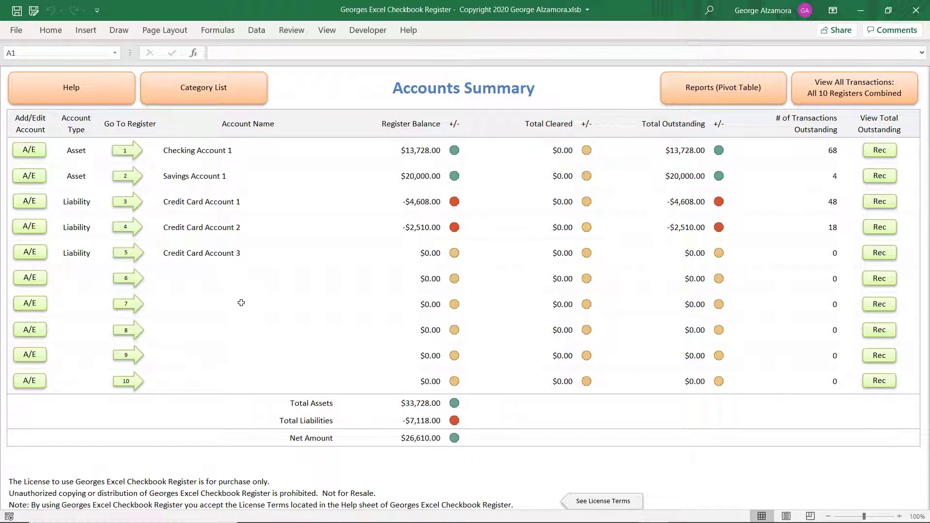
- Open the Credit Card Account 1 register and filter its Category column to Groceries
left_click(122, 205)
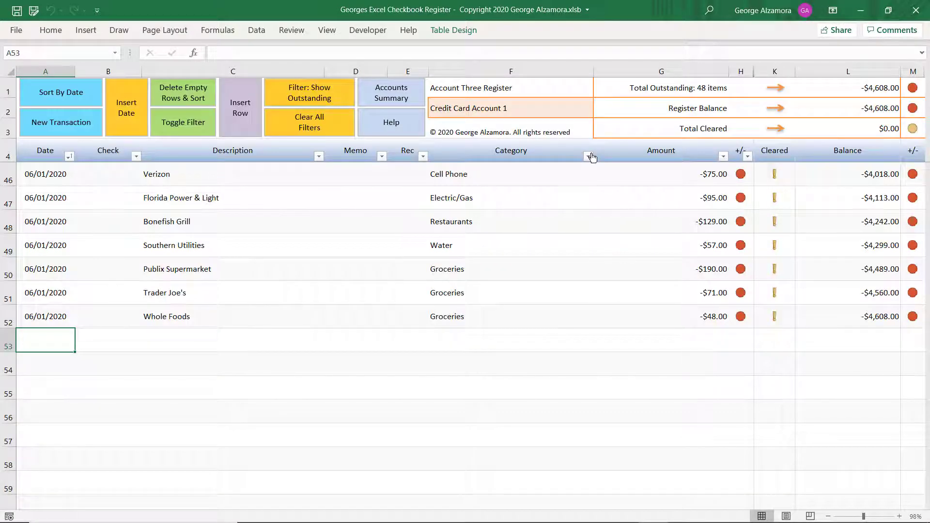
left_click(590, 156)
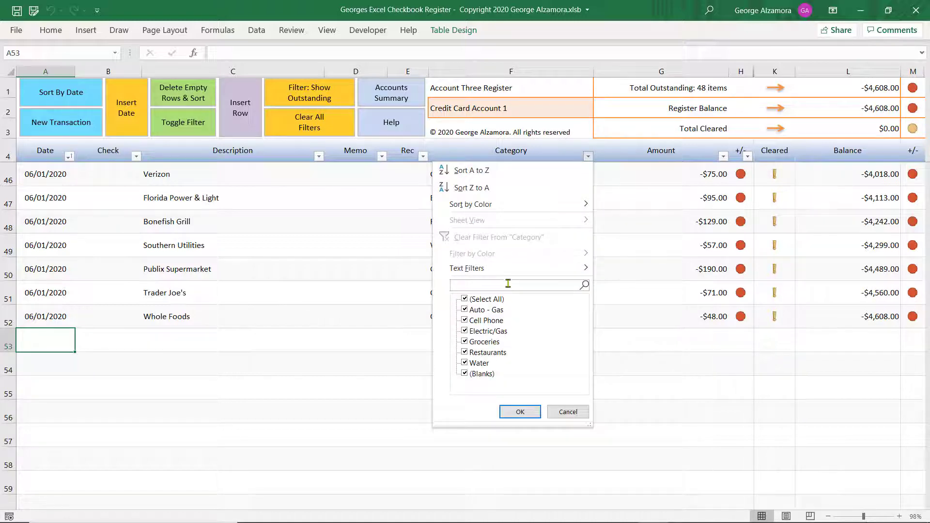
type("groceries")
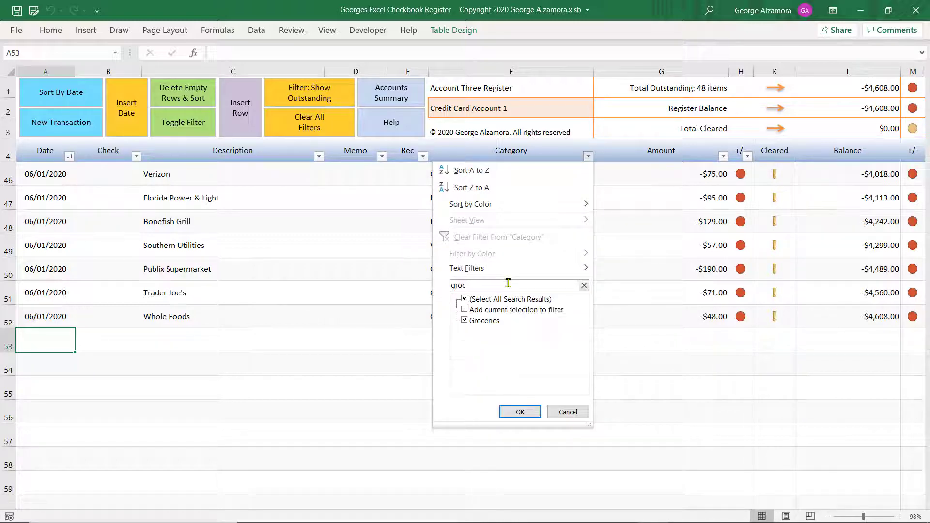
left_click(515, 412)
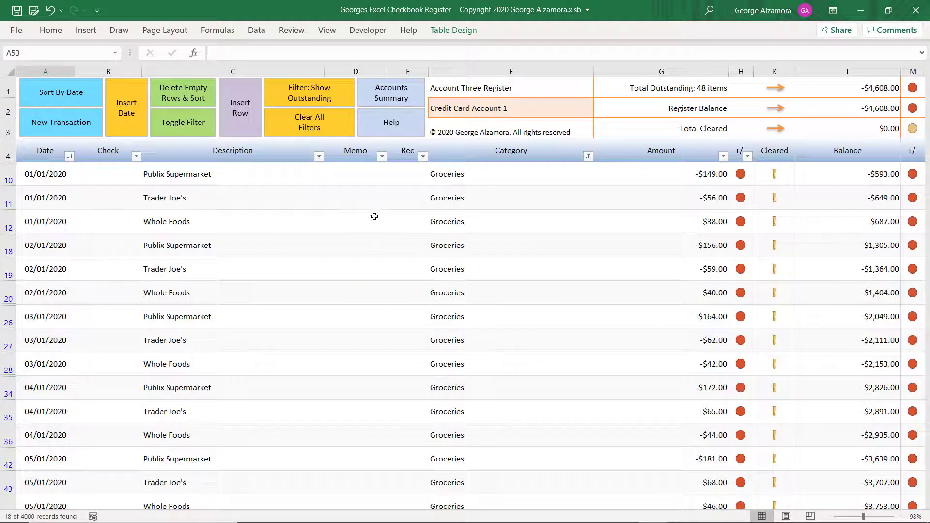
- Review the filtered grocery transactions down to the visible-rows total and return to the Accounts Summary
left_click(374, 215)
scroll(395, 327, "down", 4)
scroll(397, 335, "up", 2)
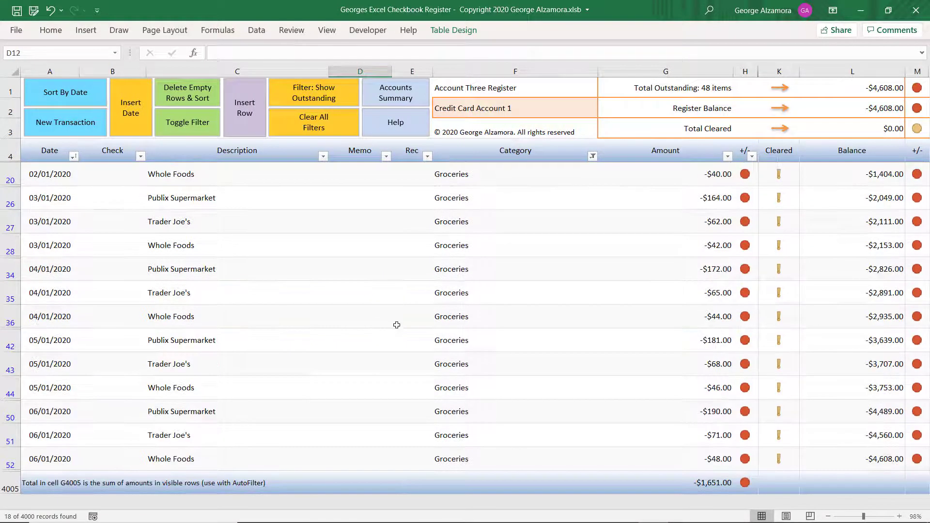
left_click(394, 326)
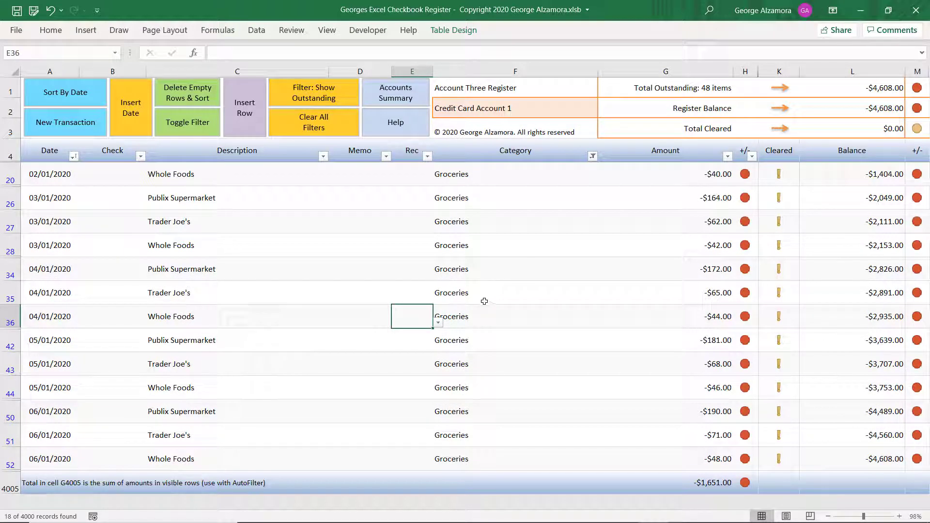
left_click(377, 105)
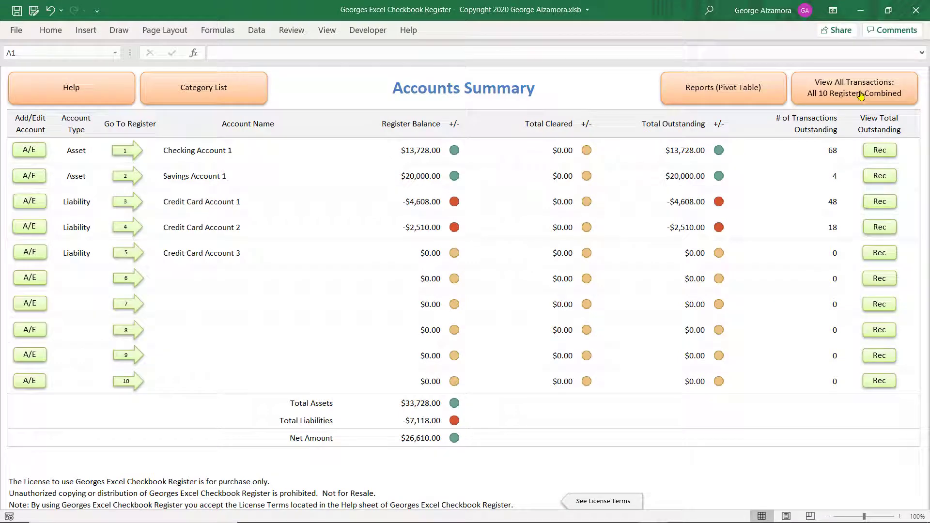
- Open the combined transactions of all 10 registers and filter the Category column to Groceries
left_click(853, 99)
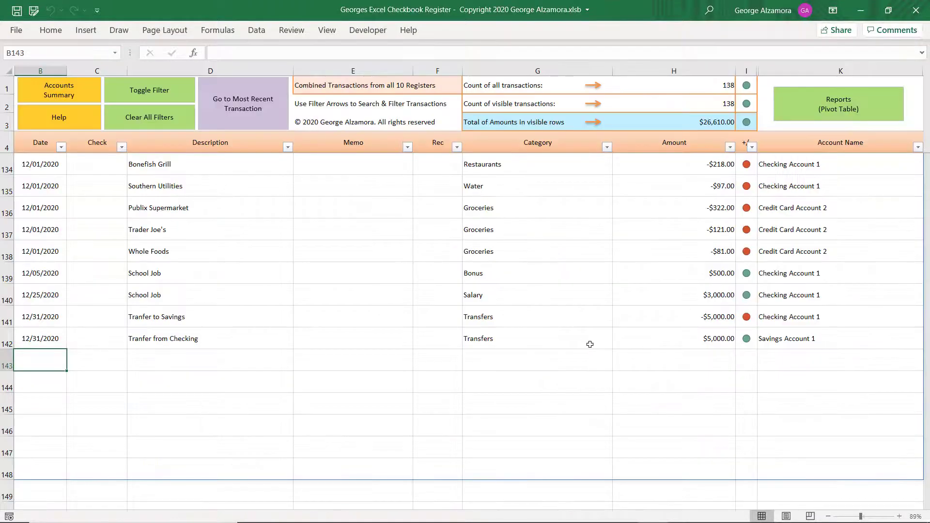
left_click(606, 147)
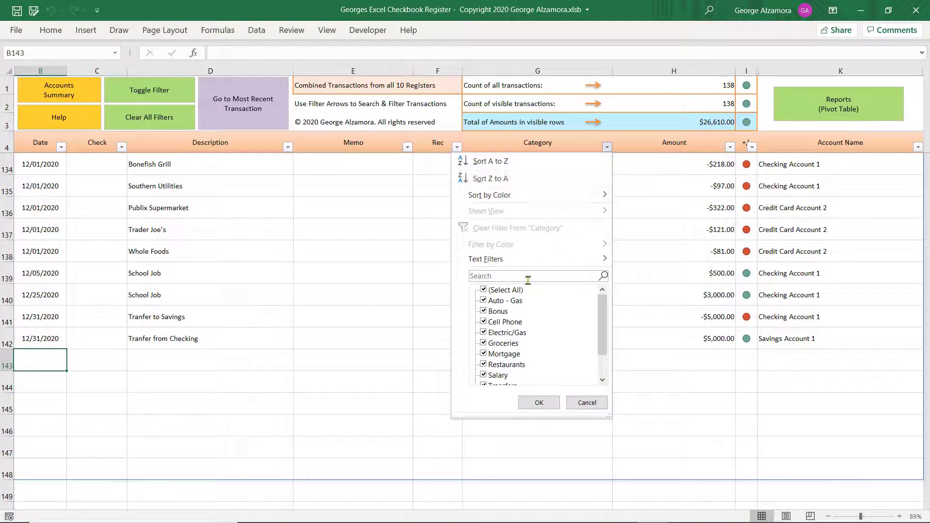
type("g")
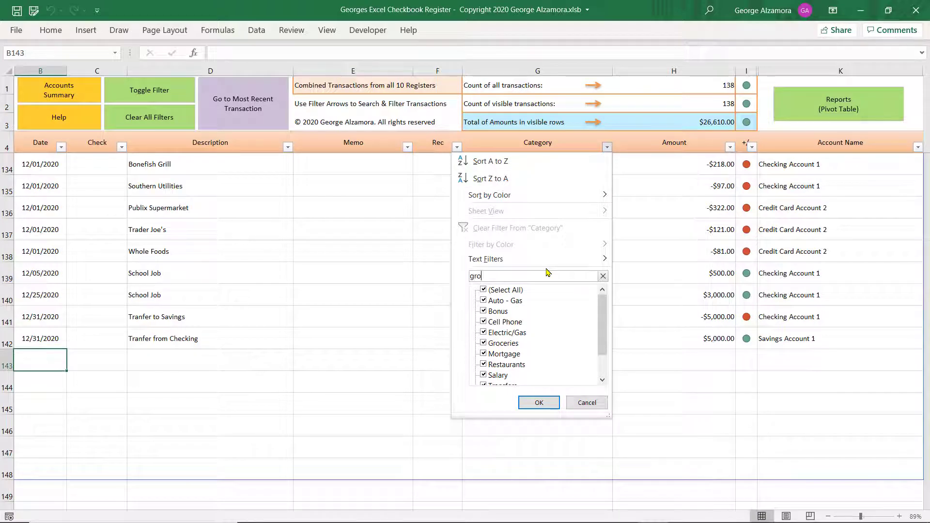
type("ro")
left_click(539, 402)
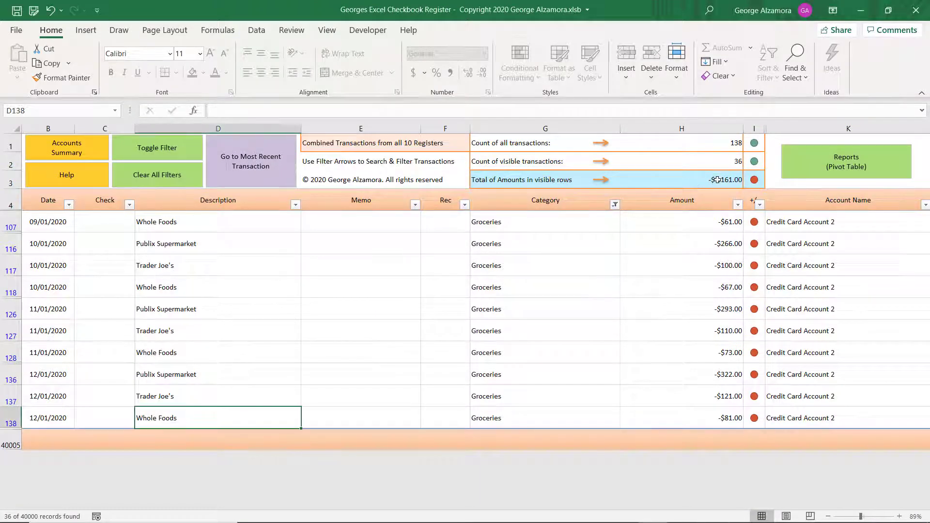
- Check the total of visible amounts, the visible transaction count and the overall transaction count, and collapse the ribbon
left_click(717, 179)
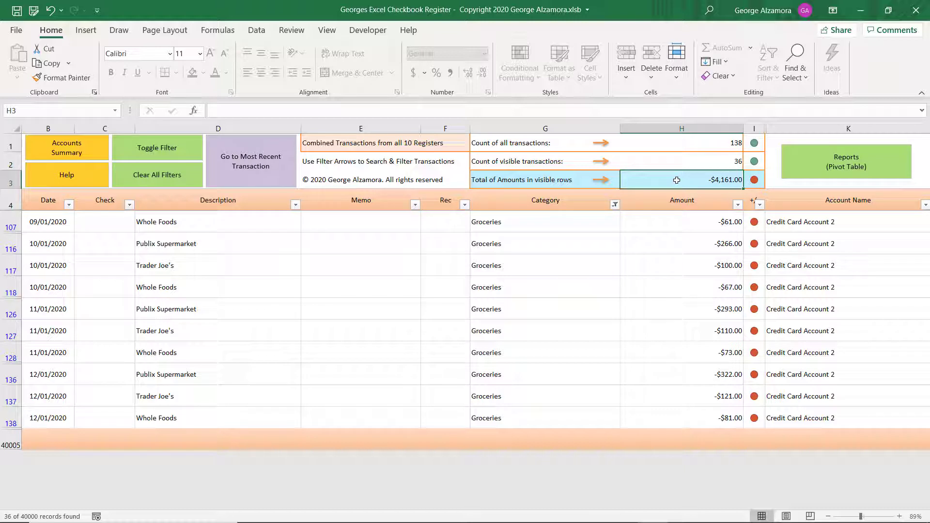
left_click(706, 162)
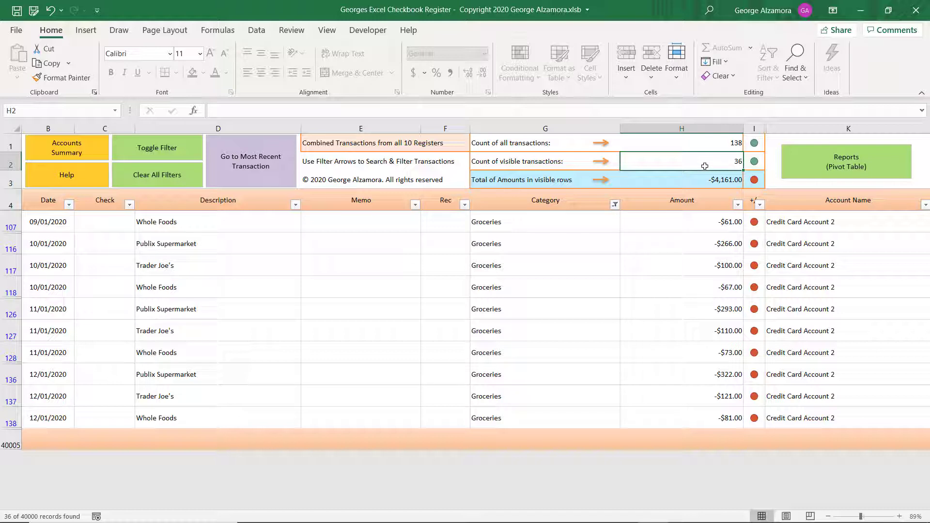
left_click(715, 142)
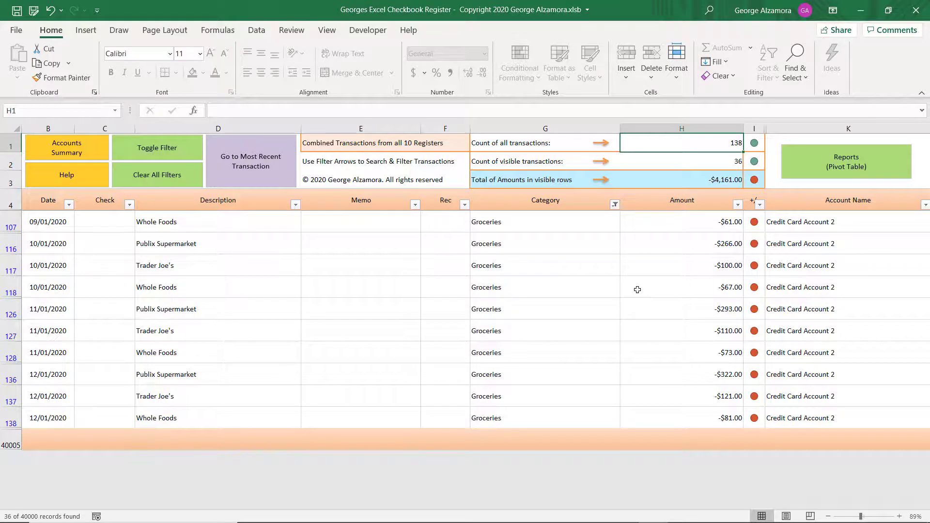
key("ctrl+F1")
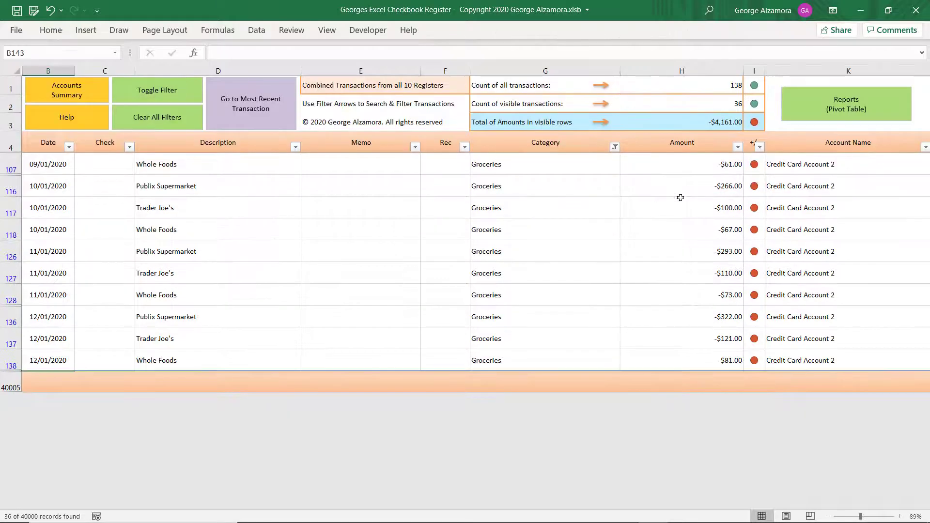
- Inspect the filter options of the Account Name, Date and Description columns in the combined transactions, leaving the Groceries filter in place
left_click(924, 148)
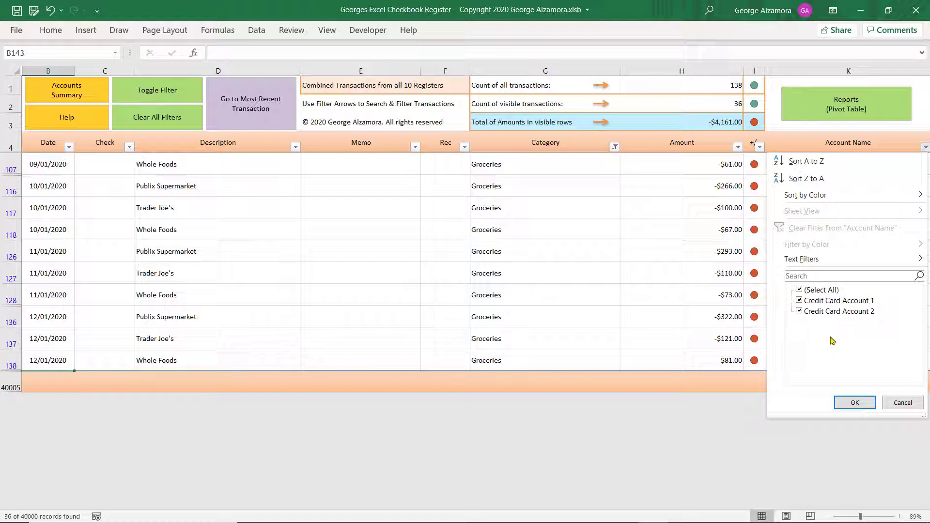
left_click(854, 402)
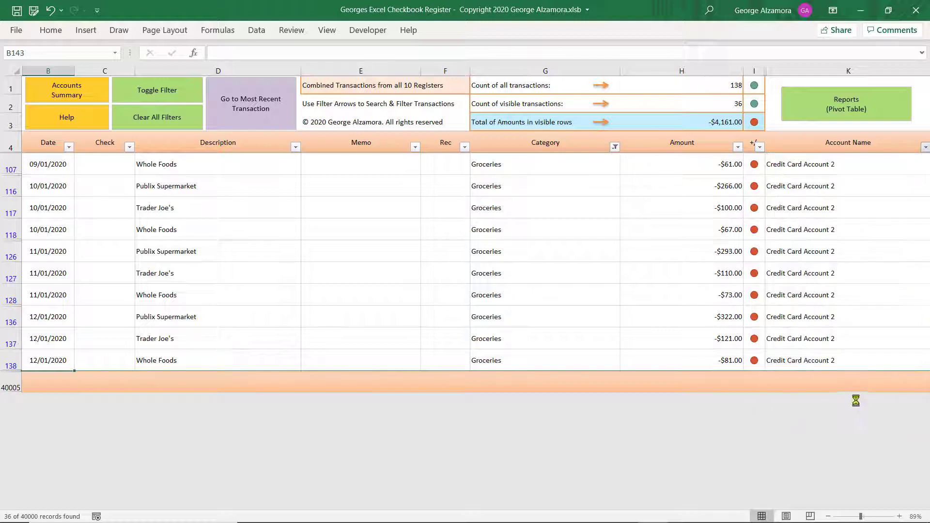
left_click(417, 248)
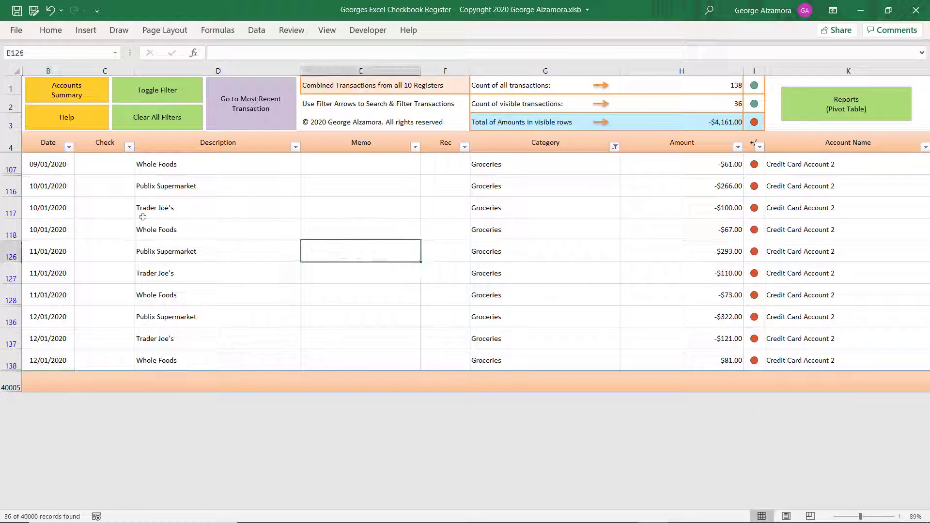
left_click(69, 146)
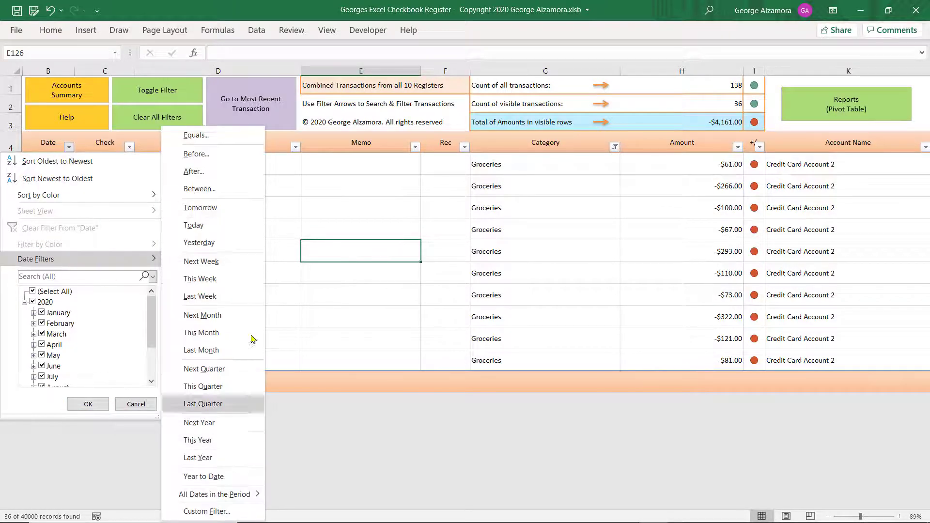
left_click(405, 246)
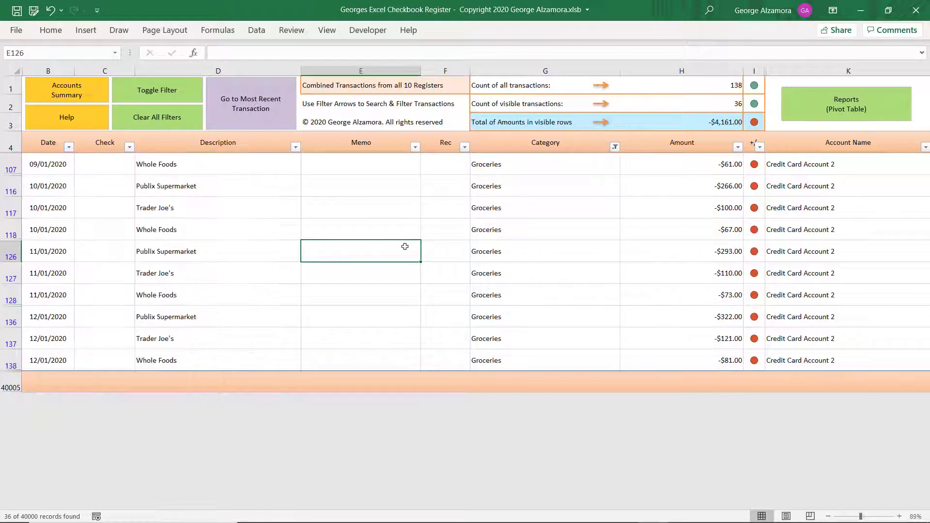
left_click(296, 146)
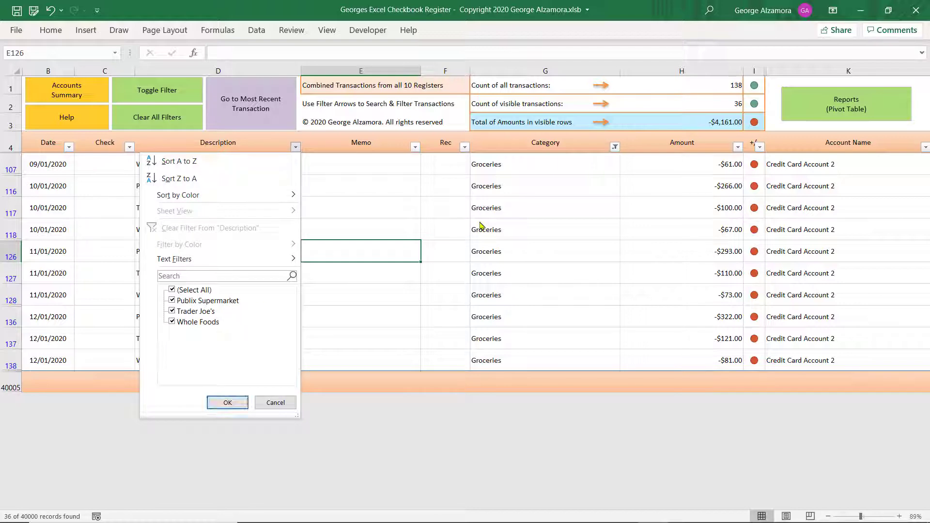
left_click(330, 240)
- Open the pivot table report from the Accounts Summary and examine its 2020 months, yearly total and grand total
left_click(70, 89)
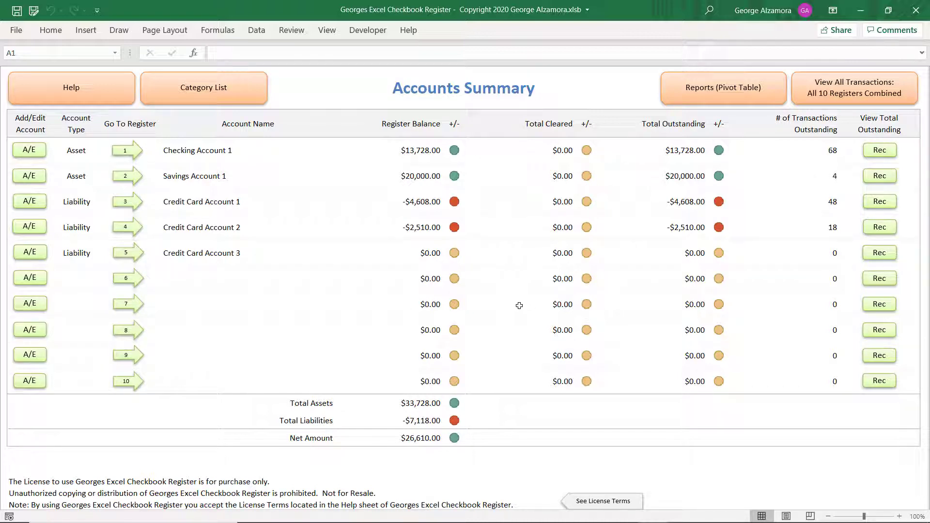
left_click(678, 101)
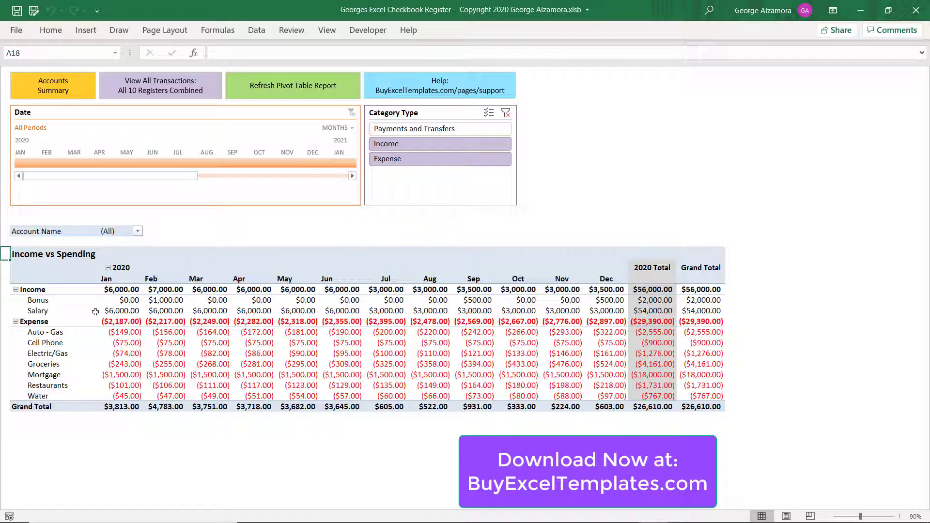
left_click(120, 267)
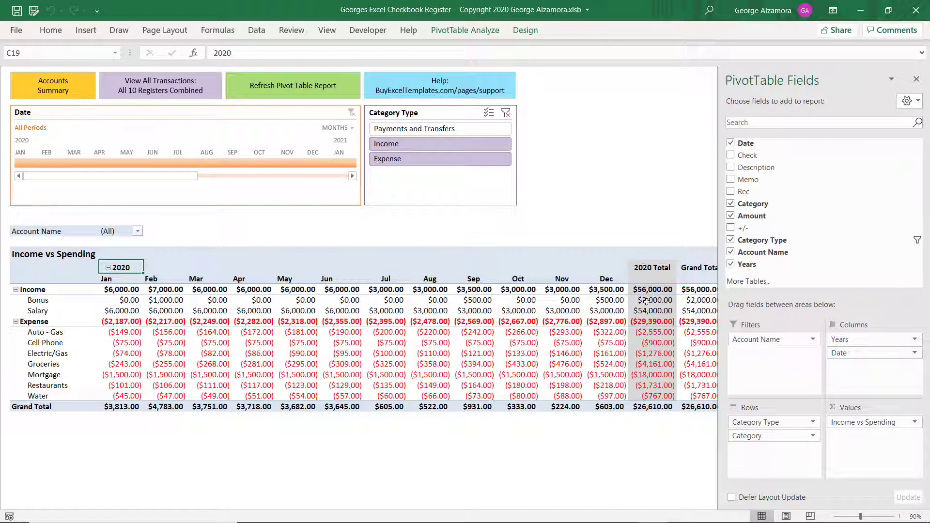
left_click(657, 269)
left_click(688, 270)
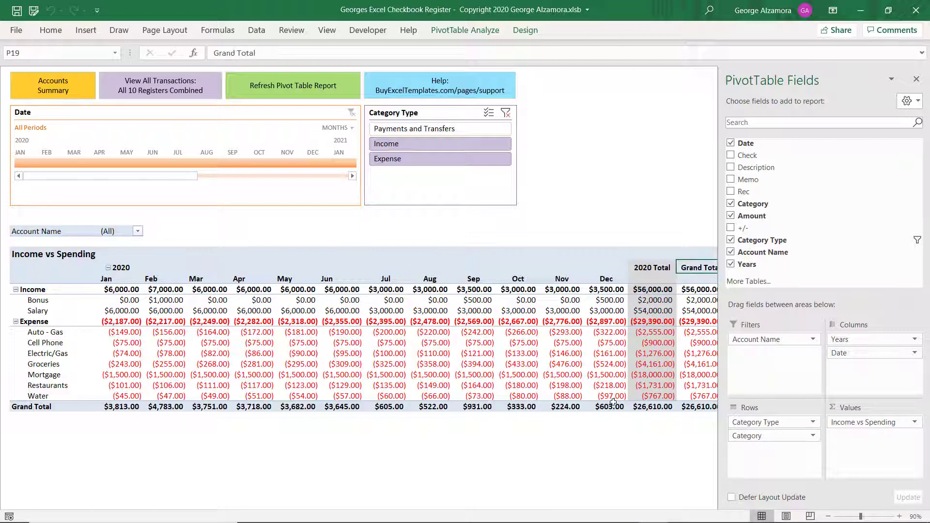
left_click(121, 254)
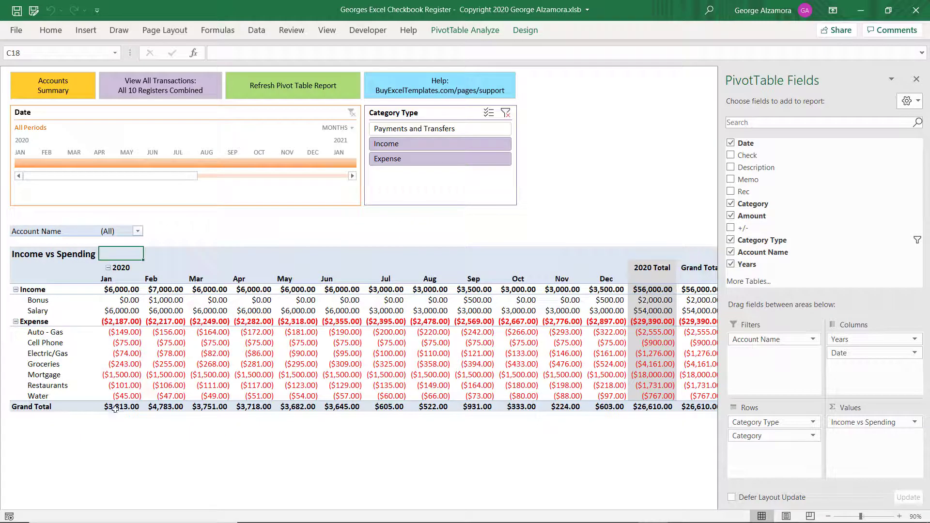
mouse_move(137, 400)
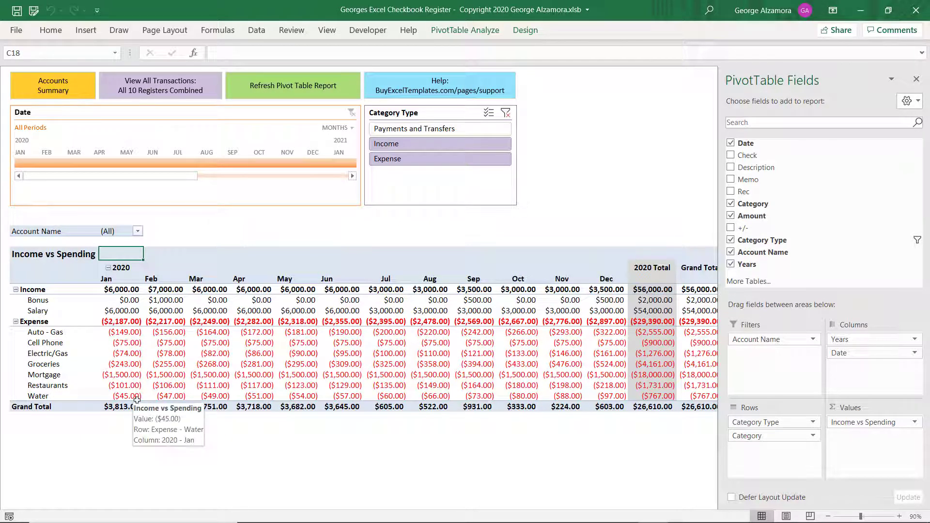
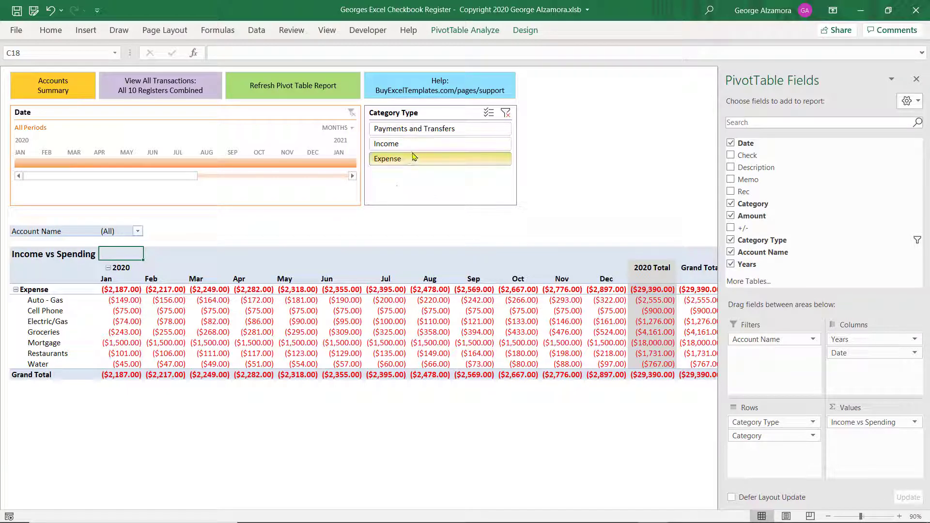
- Include Income alongside Expense in the report's Category Type filter
left_click(412, 143, "ctrl")
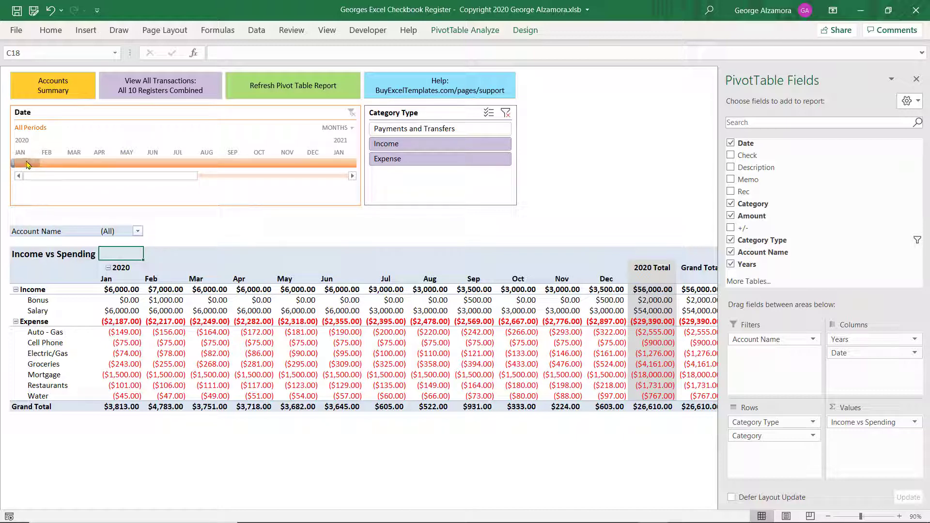
- Filter the report's dates to January–February 2020, switch to July–September 2020, and clear the date filter
left_click_drag(26, 164, 51, 166)
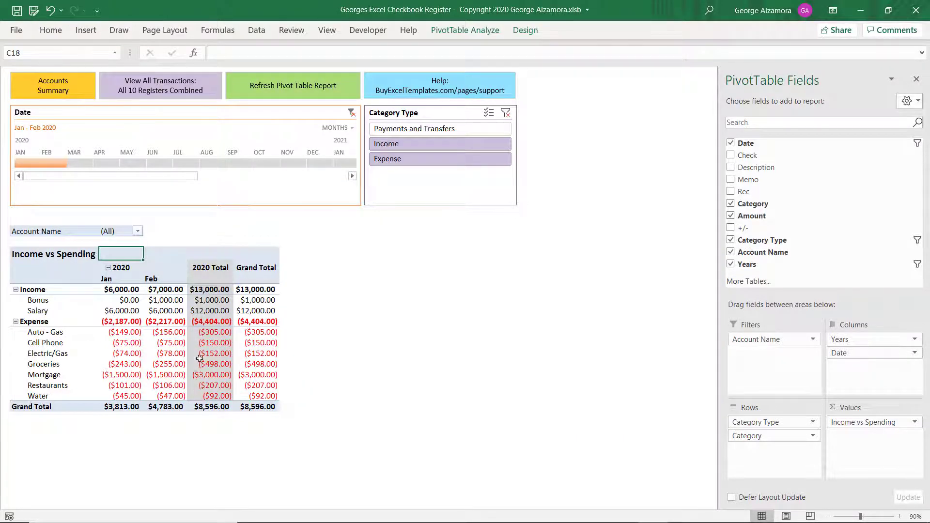
left_click_drag(189, 165, 238, 166)
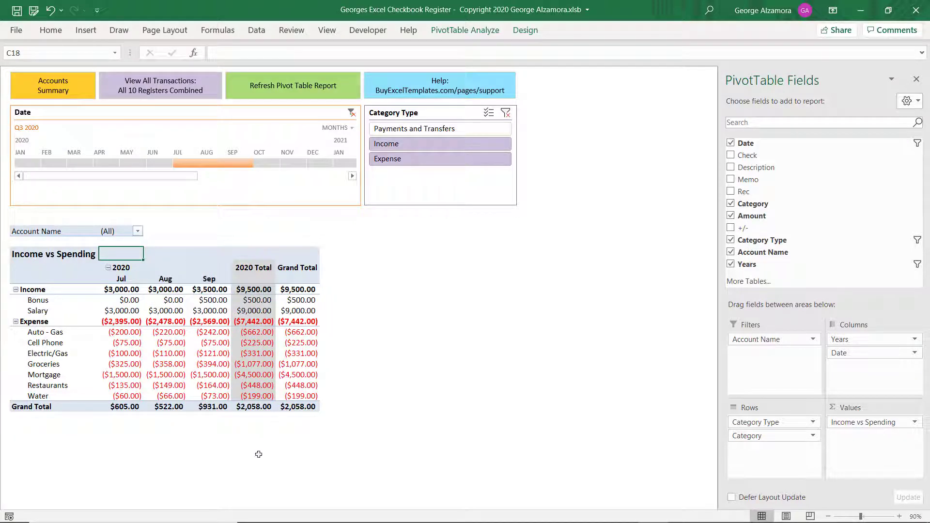
left_click(352, 114)
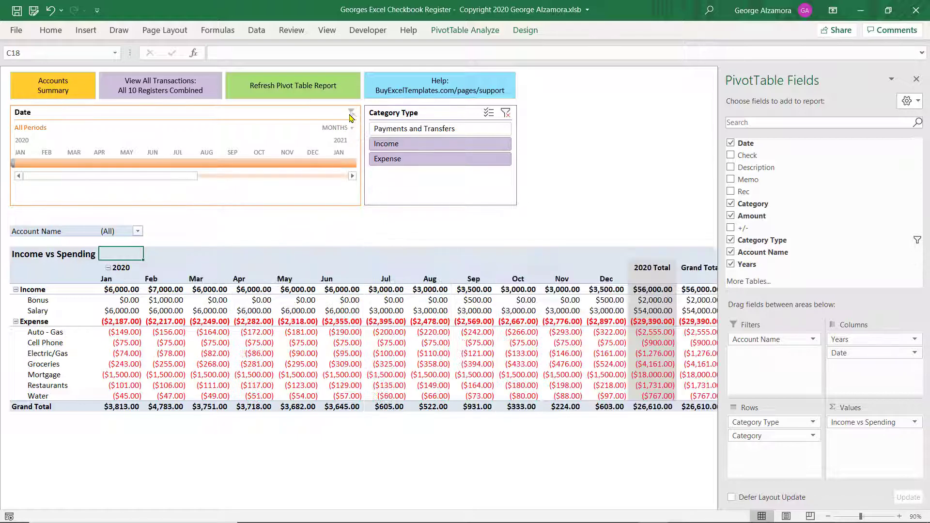
- Set the Date timeline to quarters and filter the report to Q1 2020, followed by Q4 2020
left_click(351, 128)
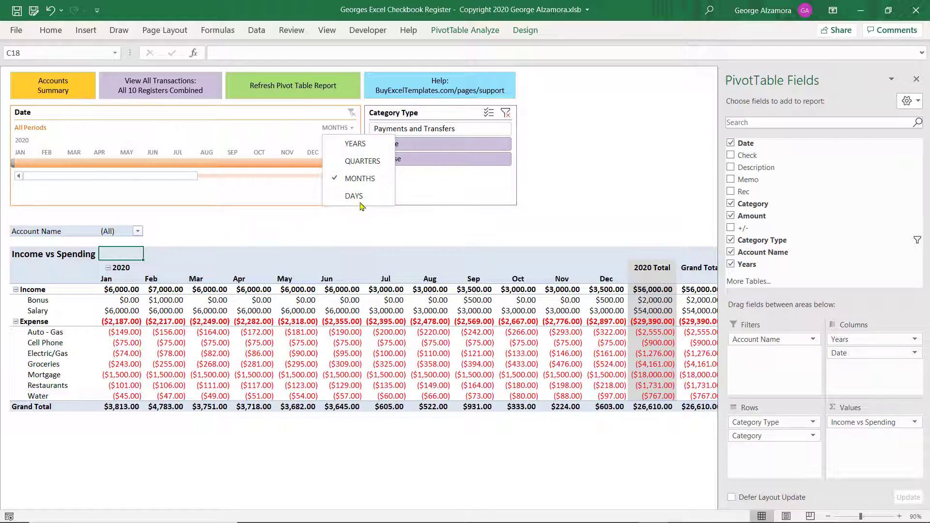
left_click(375, 166)
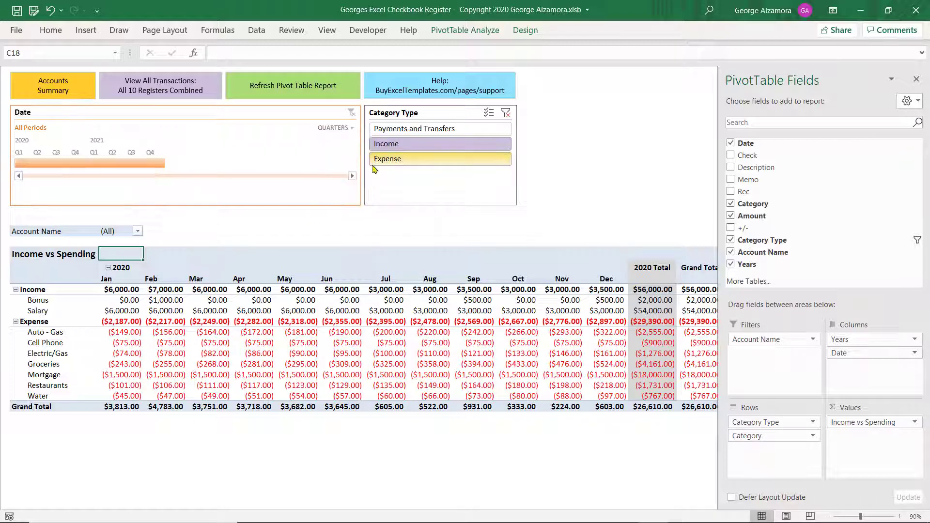
left_click(24, 163)
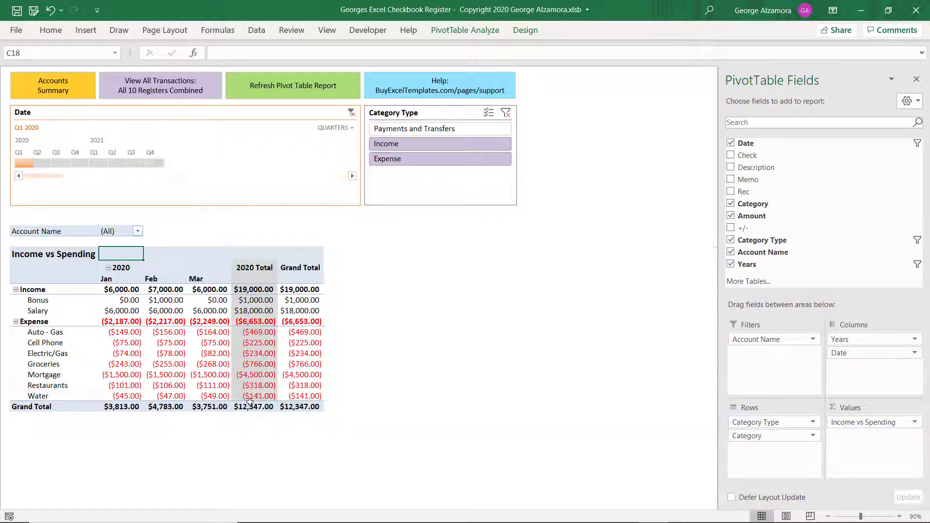
left_click(81, 163)
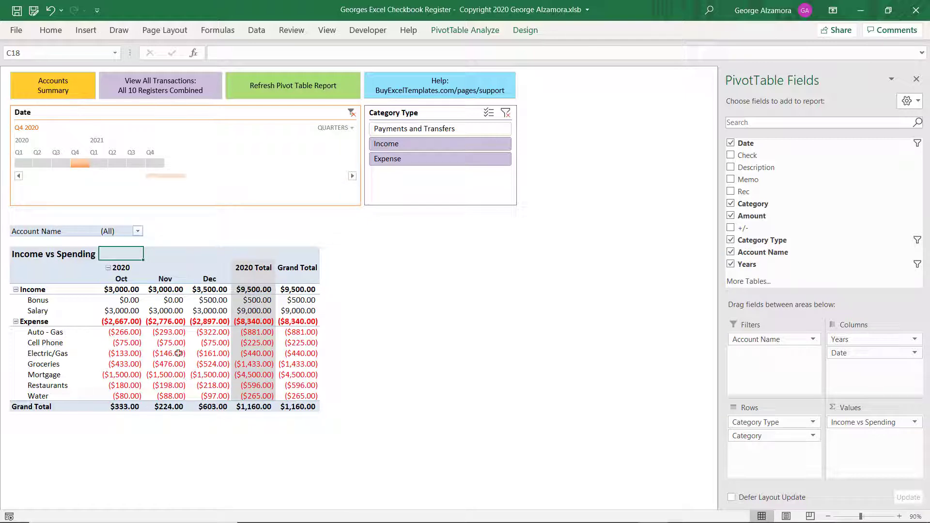
- Clear the quarterly date filter to cover all periods and deselect the timeline
left_click(335, 128)
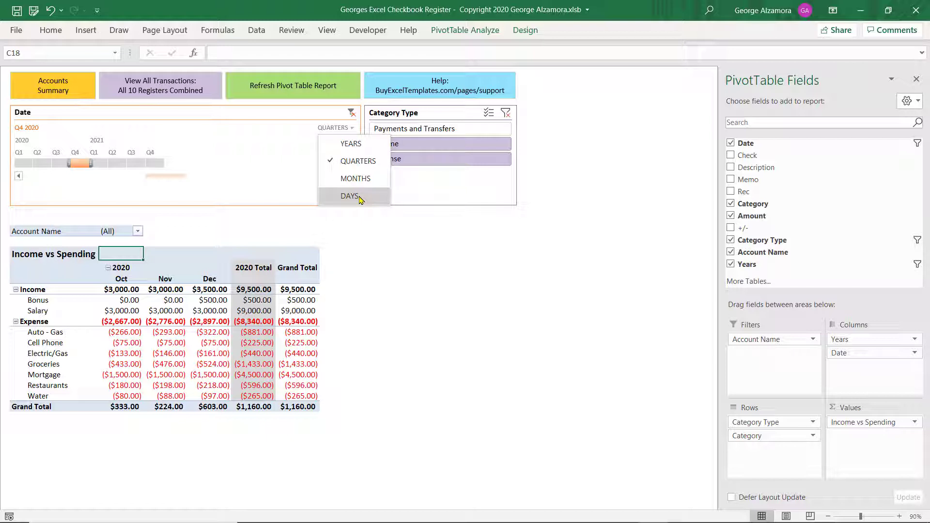
left_click(351, 112)
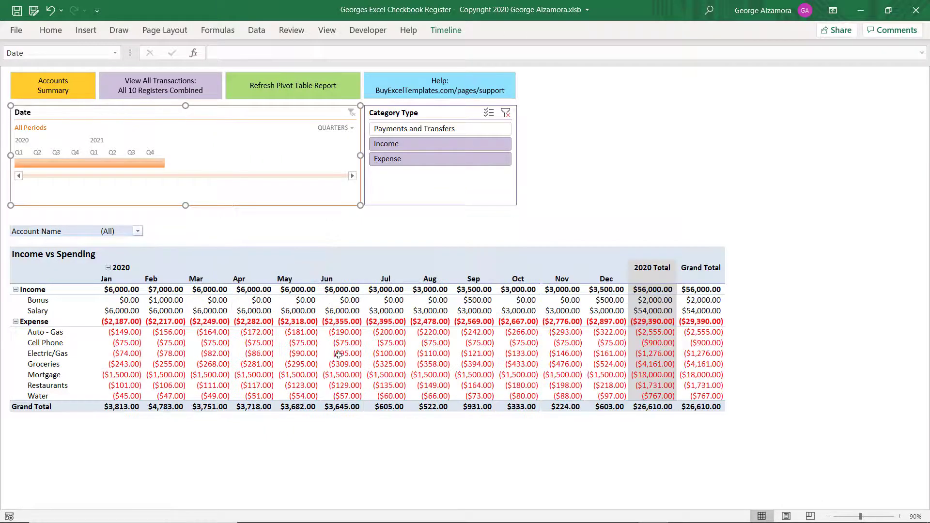
key("Escape")
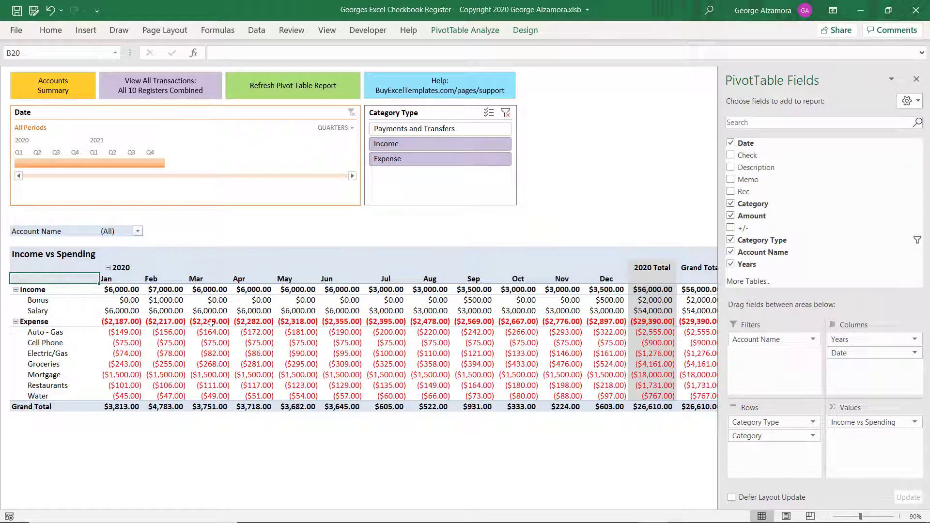
left_click(207, 232)
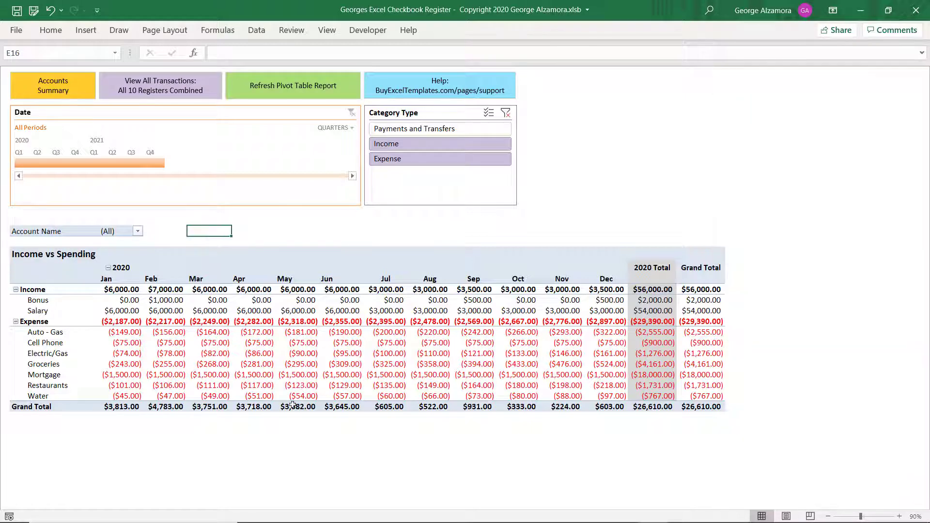
- Add the Description field to the pivot table rows beneath Category to break Groceries down by store
left_click(32, 260)
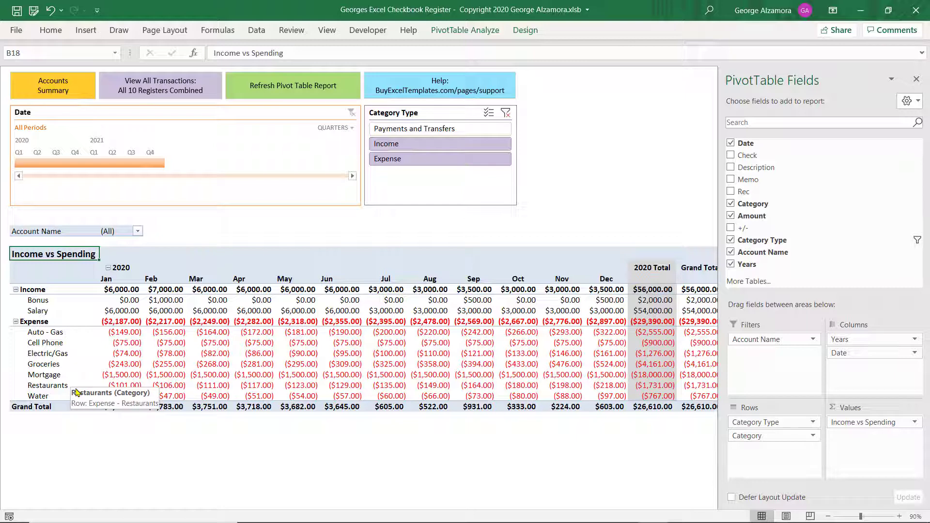
left_click(45, 365)
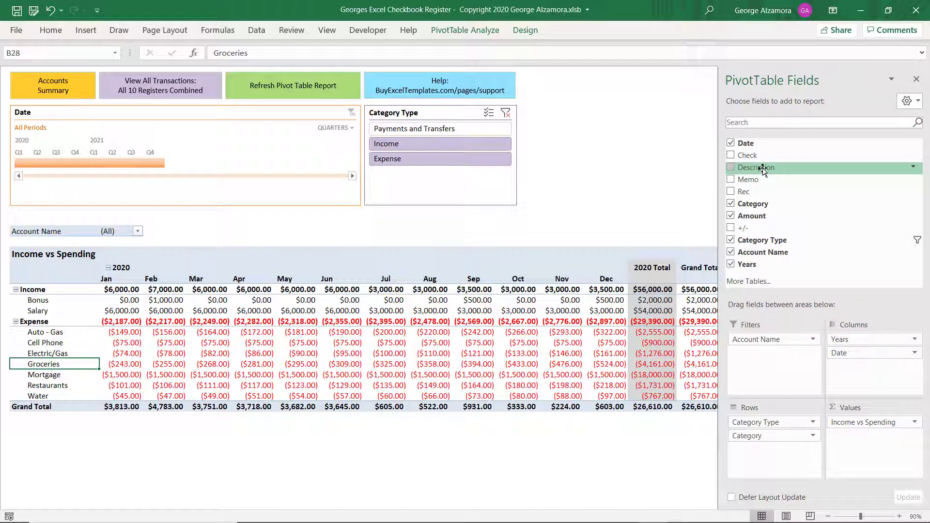
left_click_drag(763, 169, 775, 460)
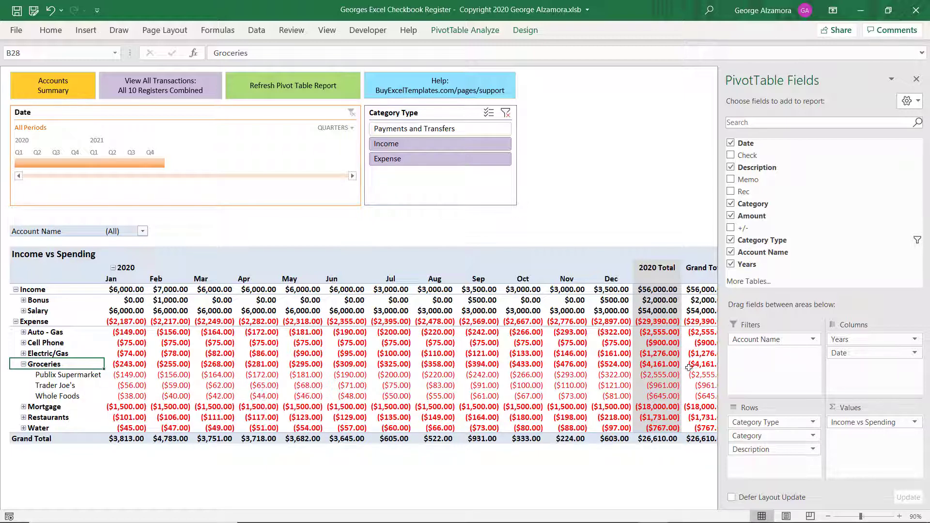
- Examine the 2020 totals for Publix Supermarket, Trader Joe's and Whole Foods, including Publix's full row of monthly amounts
left_click(659, 373)
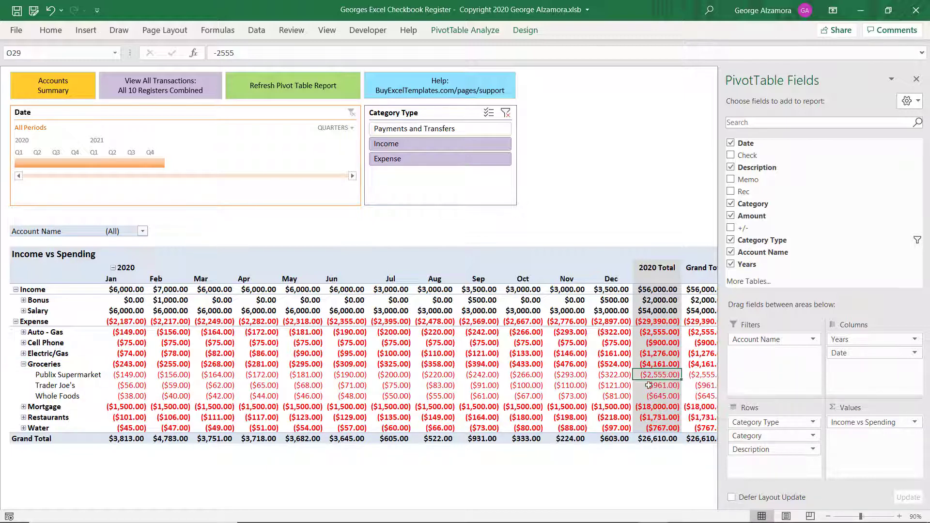
left_click(654, 384)
left_click(654, 396)
left_click(656, 376)
left_click(7, 375)
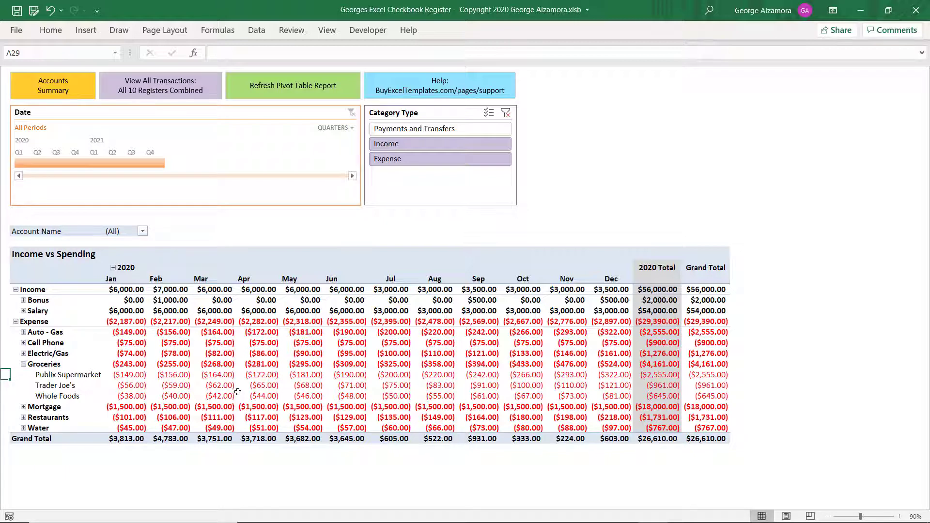
key("shift+space")
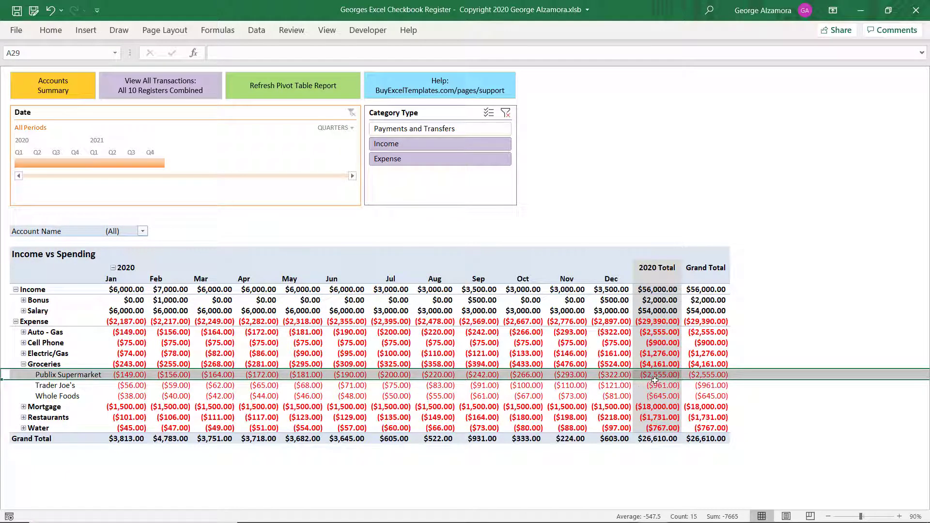
mouse_move(670, 376)
mouse_move(673, 403)
left_click(58, 397)
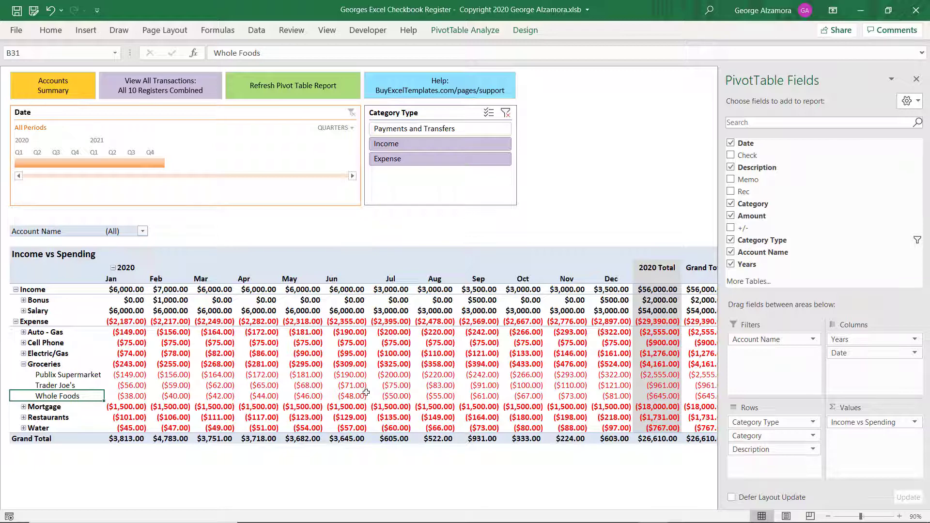
- Open the Checking Account 1 register and date a new transaction 12-25-2020 in the first empty row
left_click(70, 91)
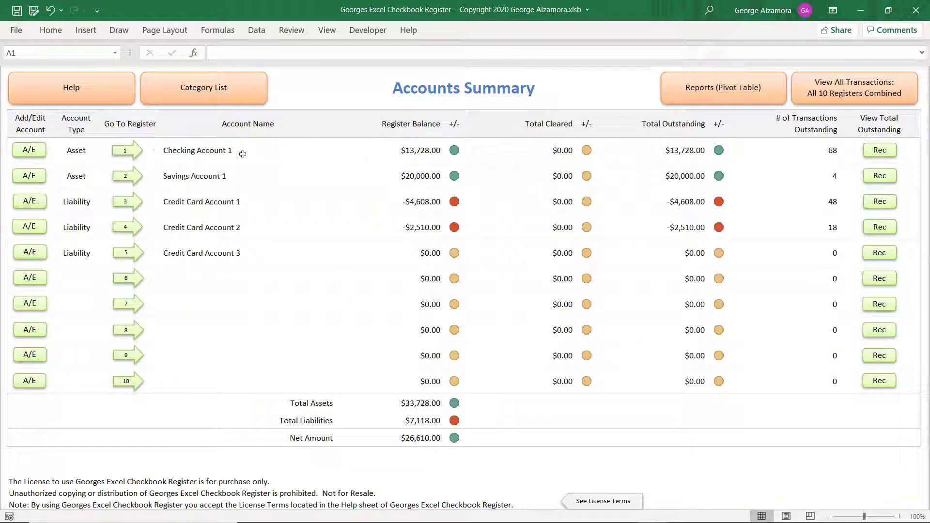
left_click(128, 151)
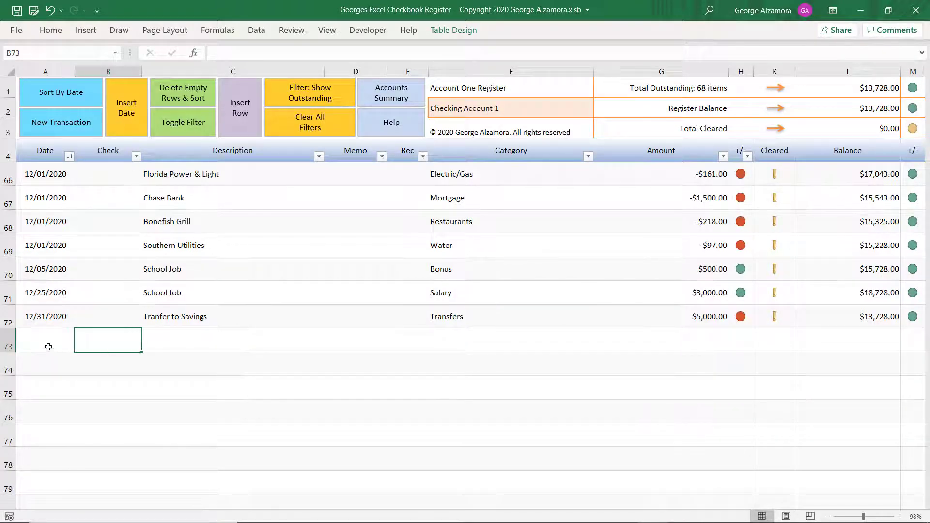
type("12-")
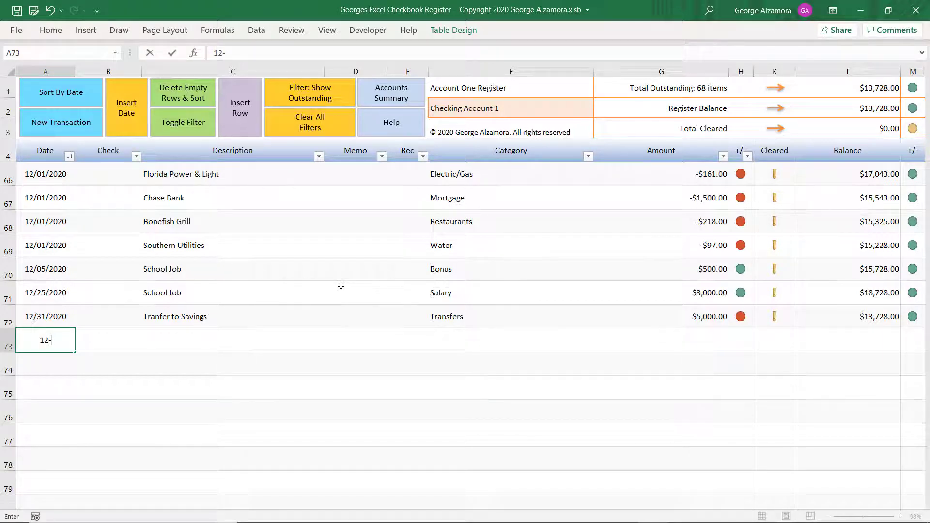
type("25-2020")
key("Tab")
key("Tab")
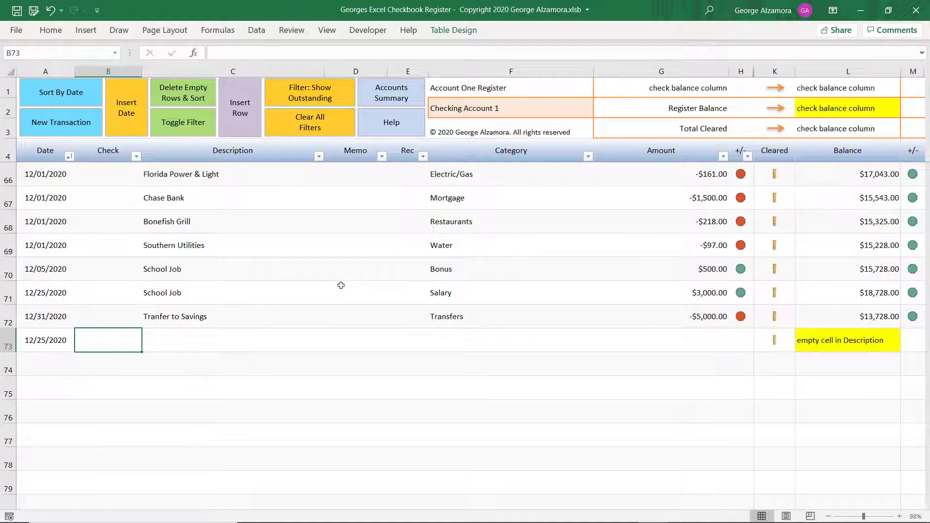
- Complete the 12/25/2020 transaction with description Walmart, category Groceries and an amount of -$777
type("Walmart")
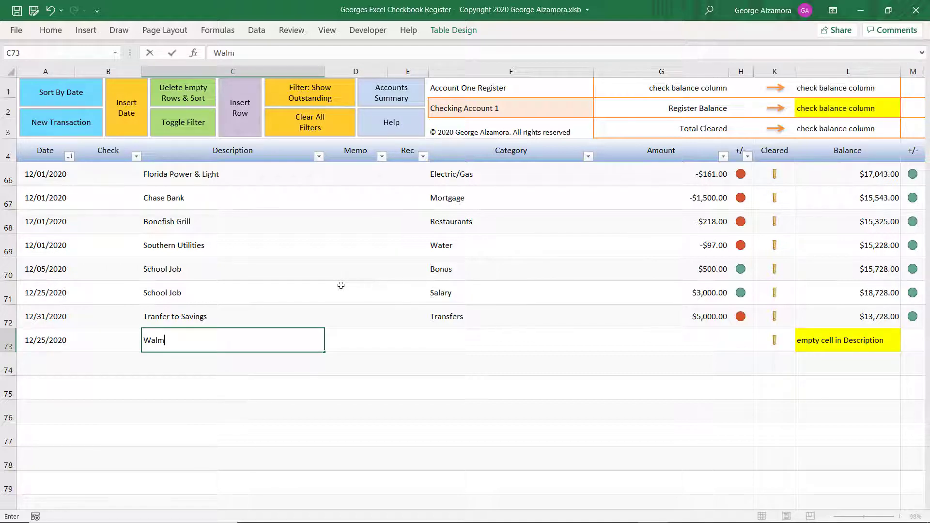
key("Tab")
key("Tab")
key("Tab")
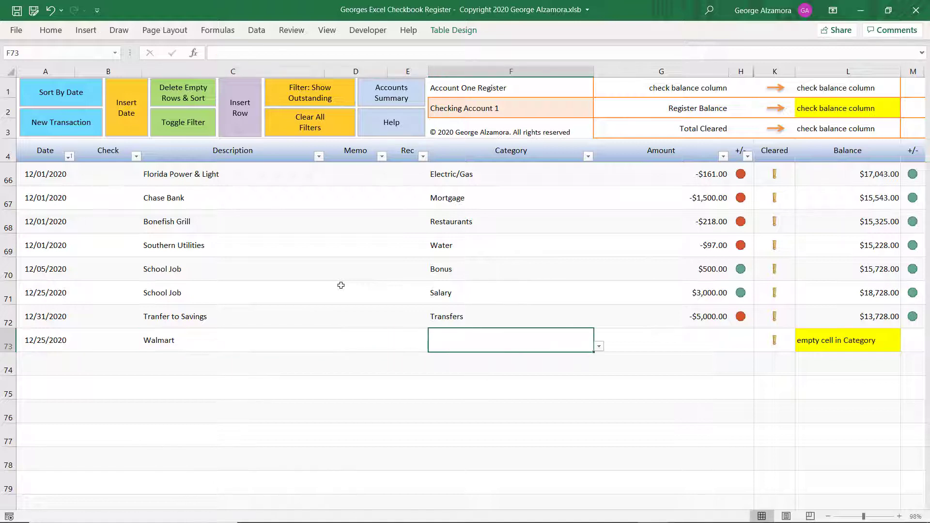
key("alt+Down")
key("Escape")
type("Groceries")
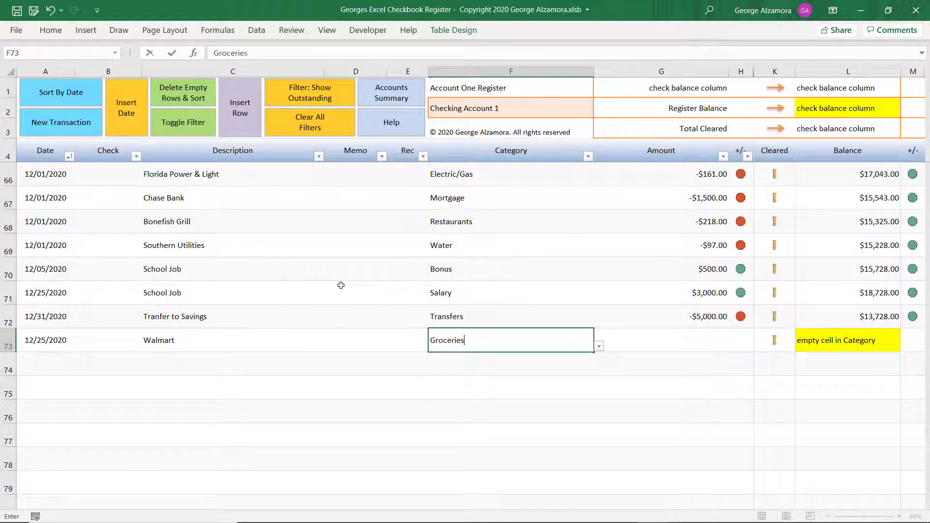
key("Tab")
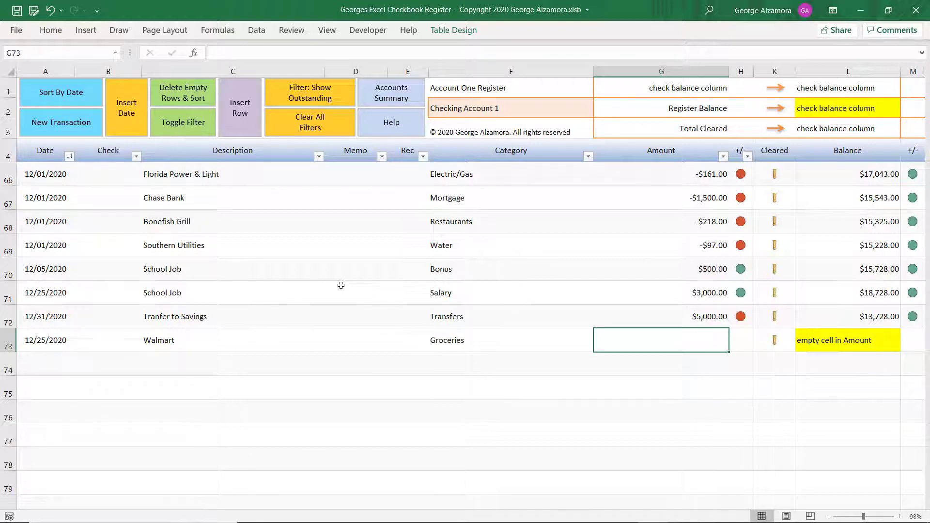
type("-")
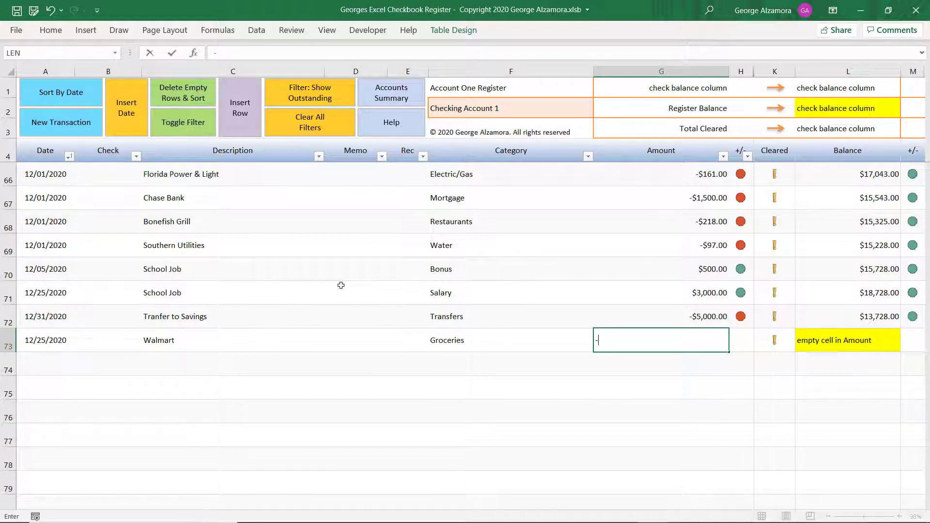
type("$777")
key("Return")
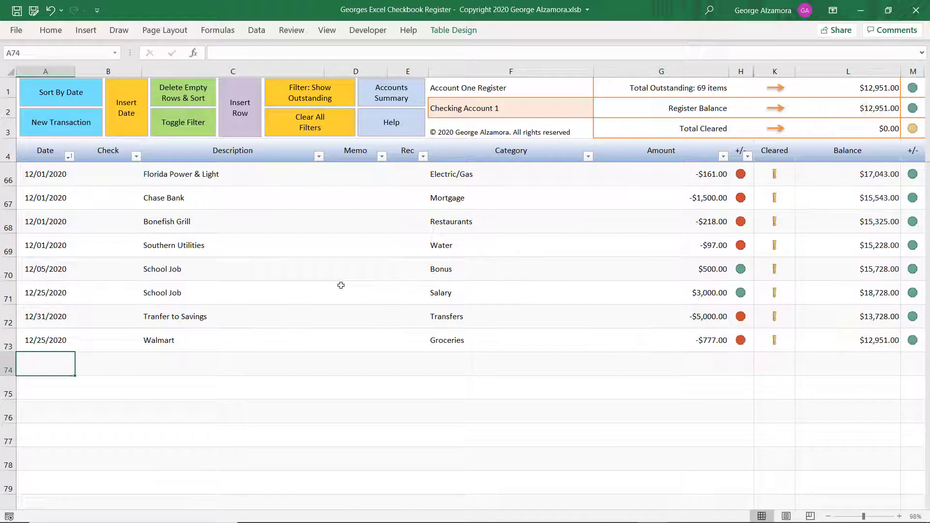
- Open the combined transactions of all 10 registers from the accounts summary and examine the new Walmart entry's row
left_click(368, 102)
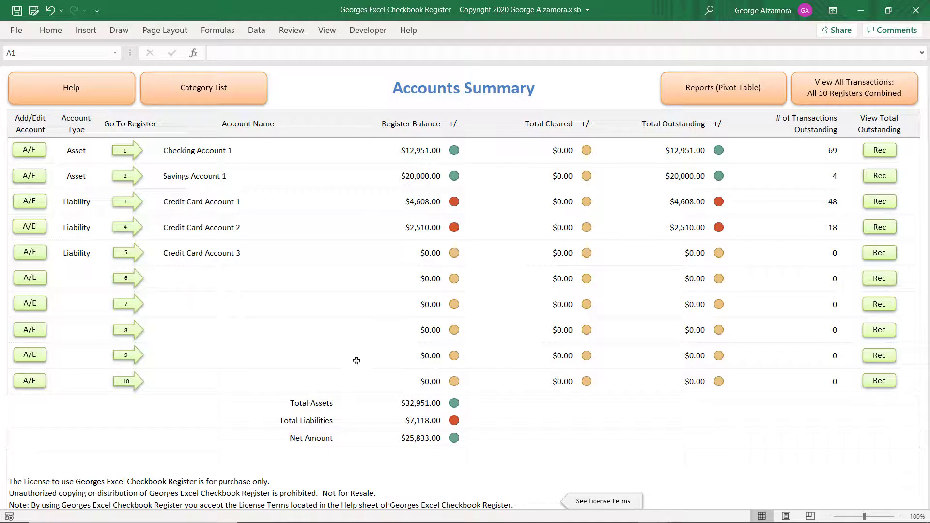
left_click(857, 94)
left_click_drag(34, 296, 891, 296)
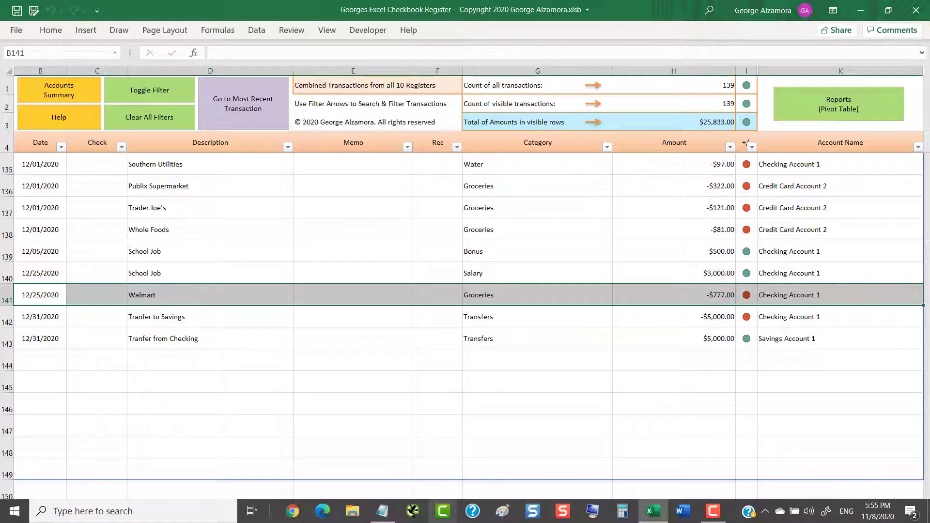
left_click(802, 295)
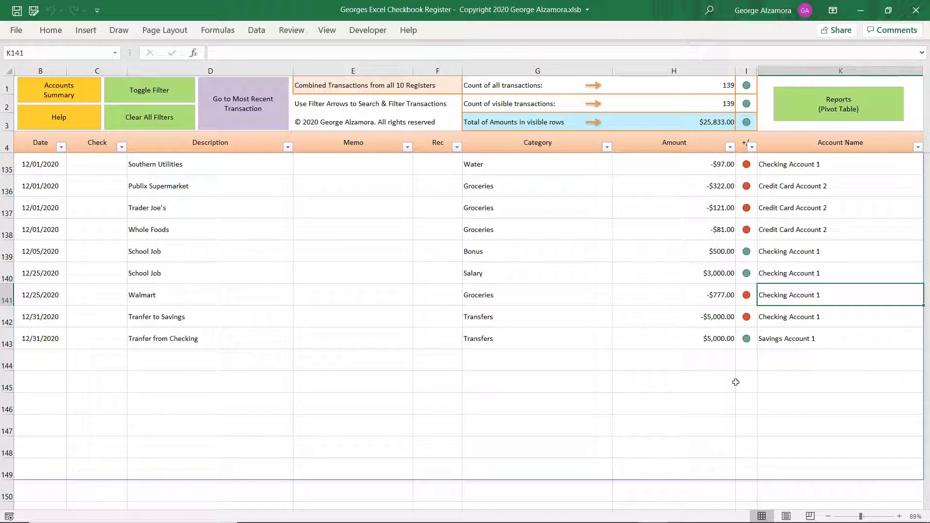
left_click_drag(37, 292, 801, 297)
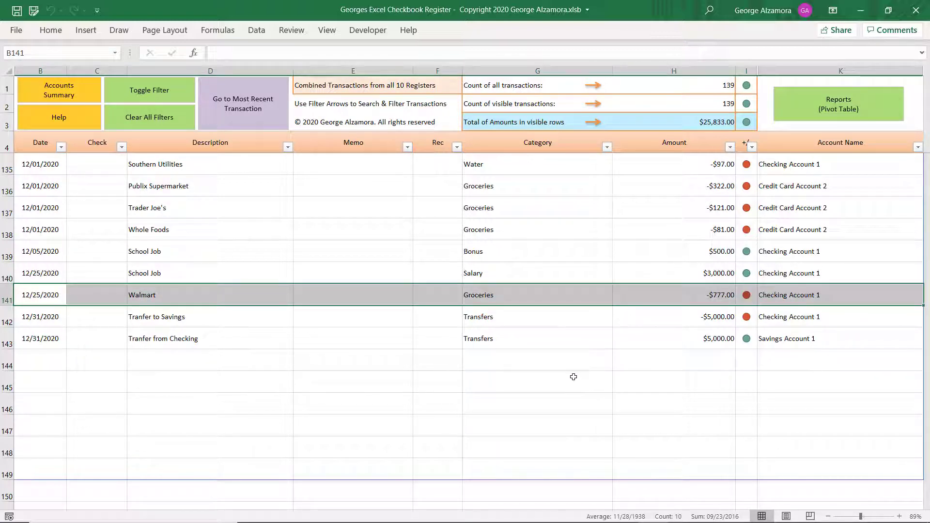
left_click(35, 293)
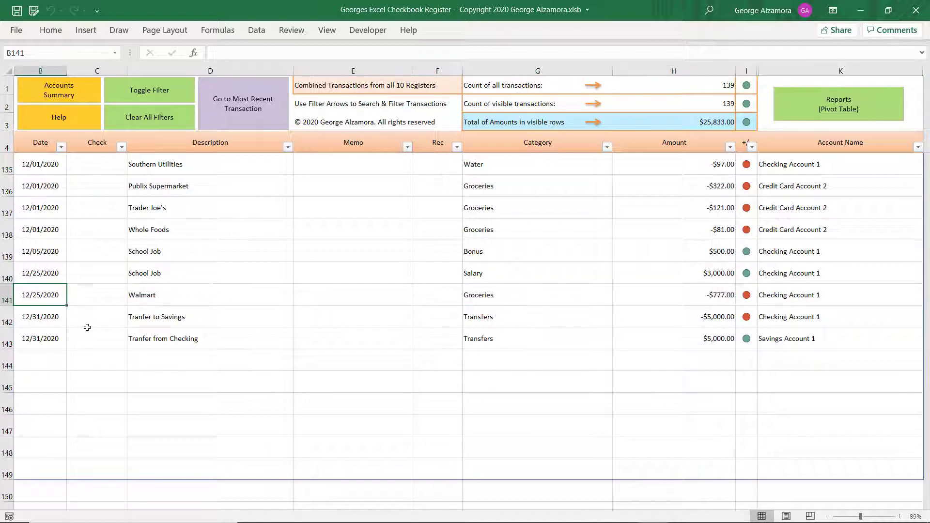
- Open the pivot table report and examine Walmart's row under Groceries, including its December amount and 2020 total
left_click(846, 112)
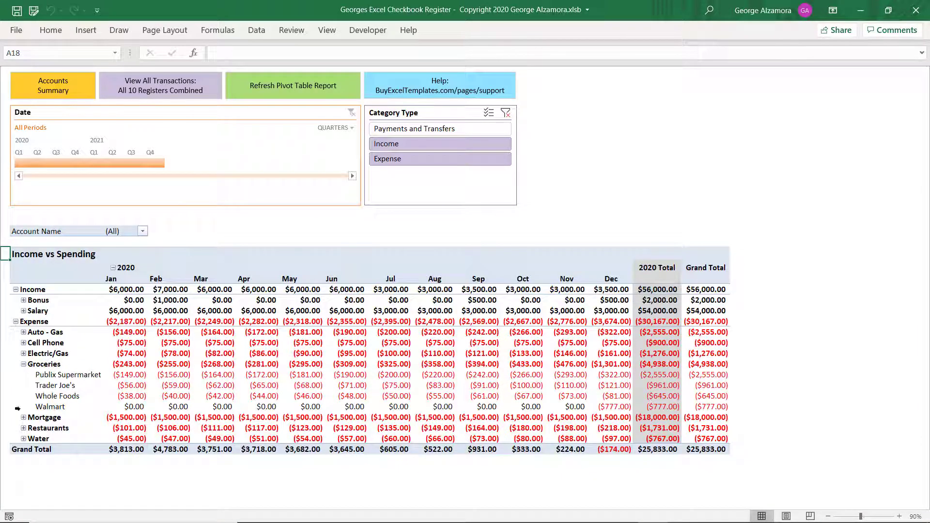
left_click(17, 407)
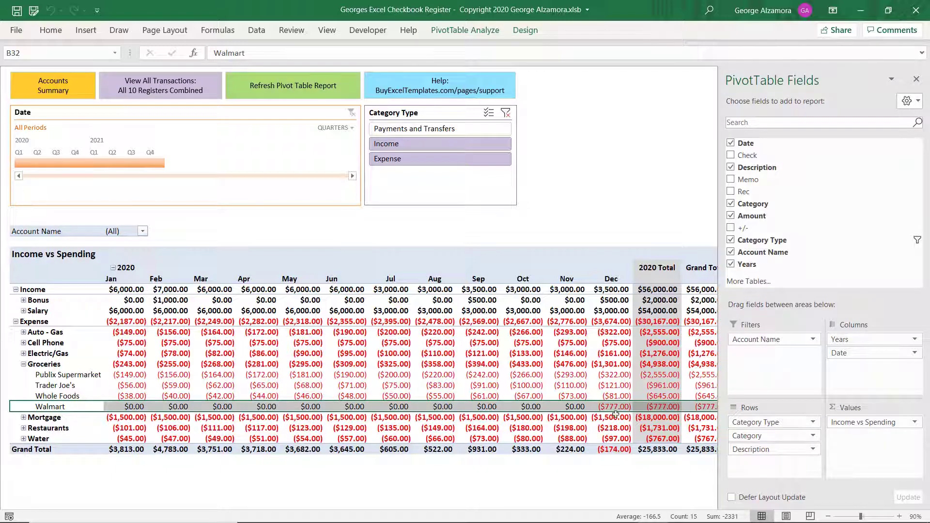
left_click(828, 516)
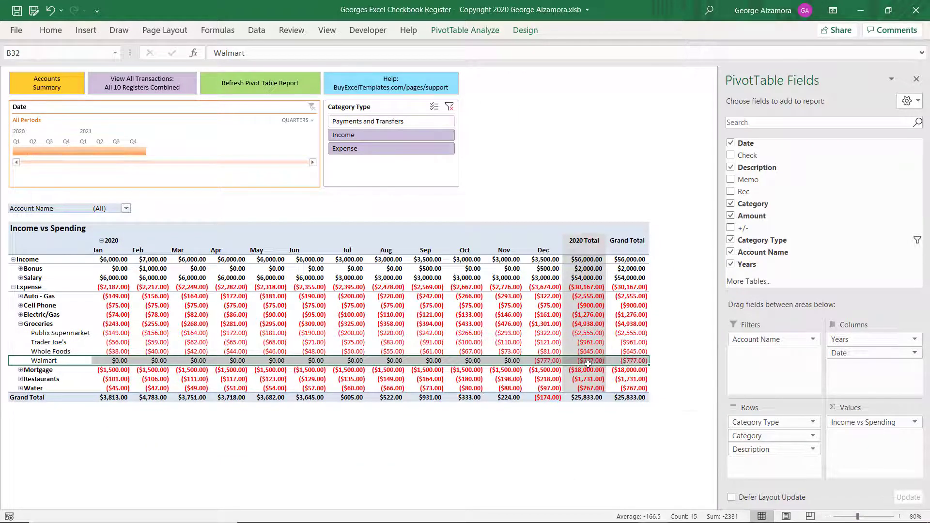
left_click(548, 363)
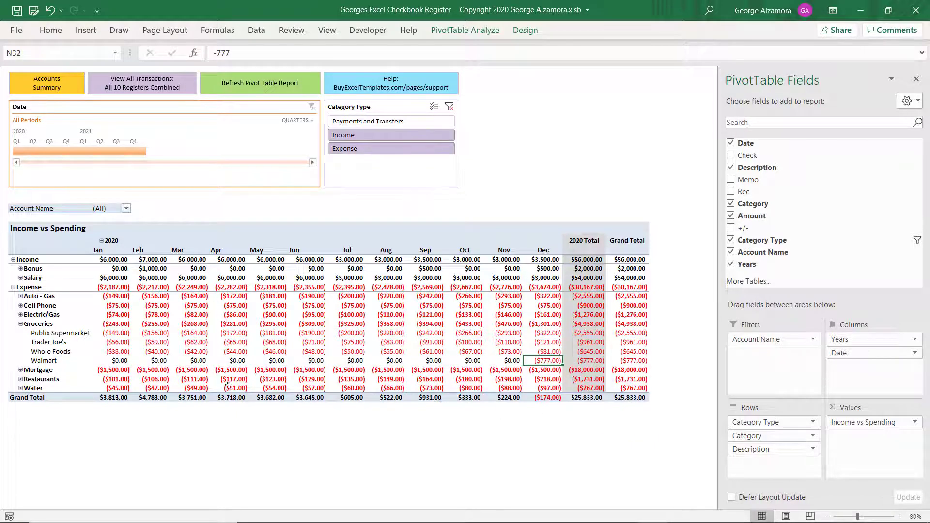
mouse_move(549, 362)
mouse_move(592, 363)
- Toggle the breakdown of the Groceries and Auto - Gas categories, and examine Publix Supermarket's full row and 2020 total
left_click(20, 324)
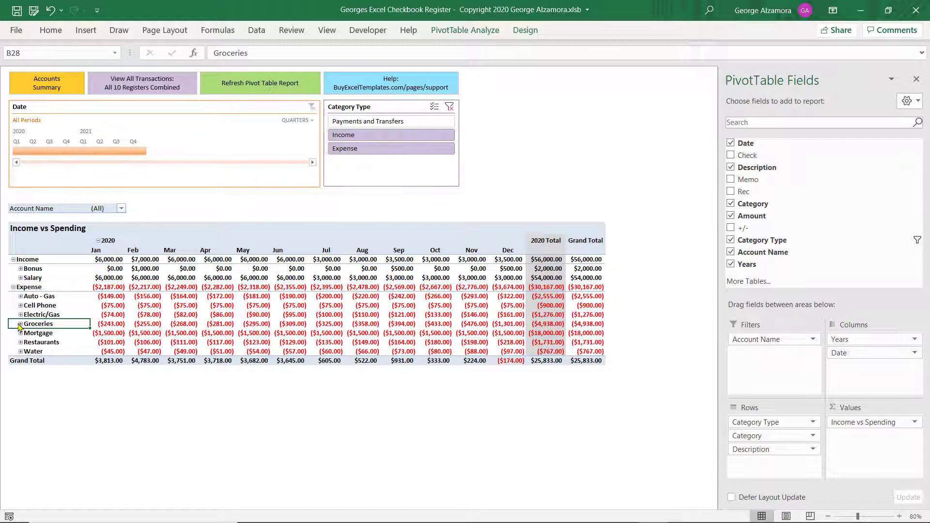
left_click(21, 324)
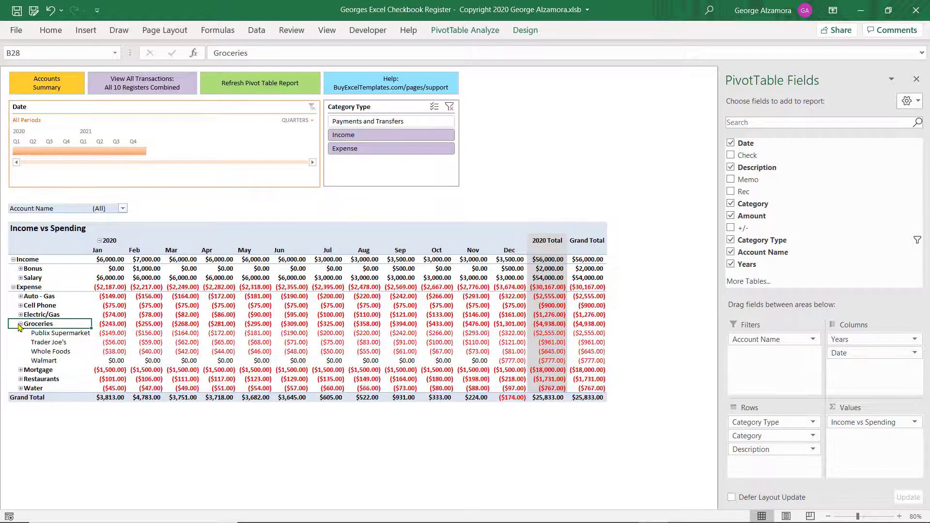
left_click(20, 297)
key("ctrl+z")
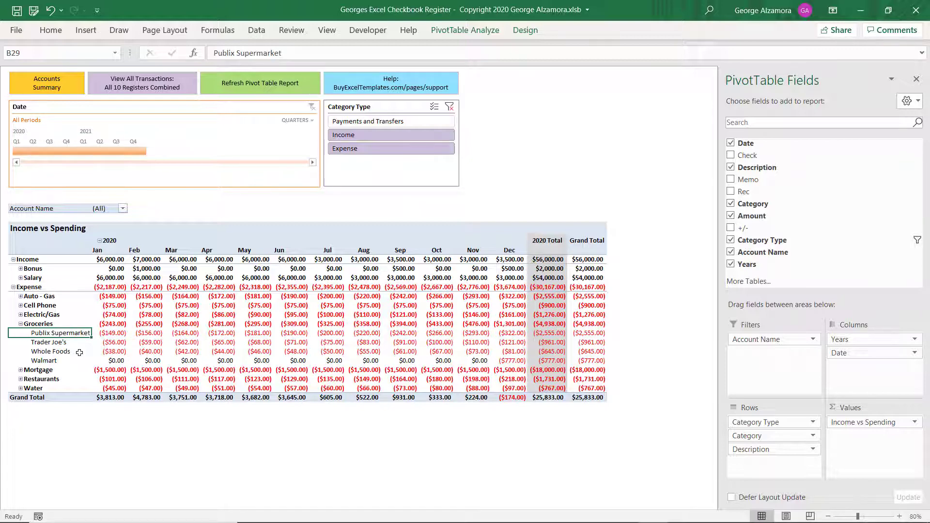
key("shift+space")
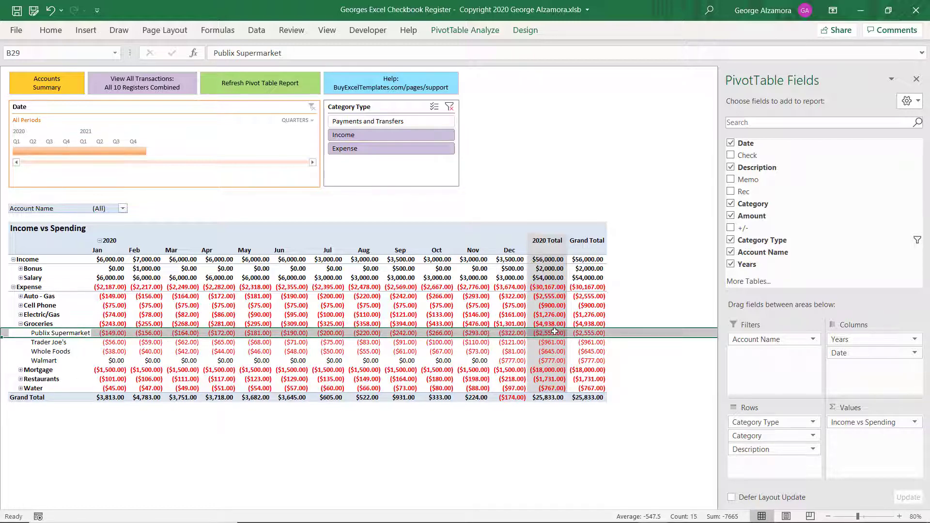
mouse_move(554, 331)
- Filter the report's Account Name to only Credit Card Account 1 and Credit Card Account 2
left_click(166, 209)
left_click(87, 209)
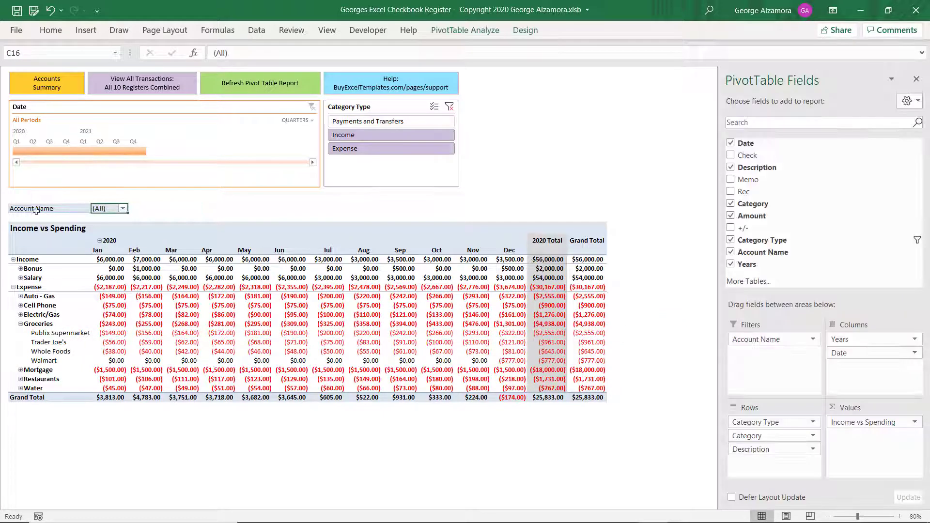
left_click(122, 208)
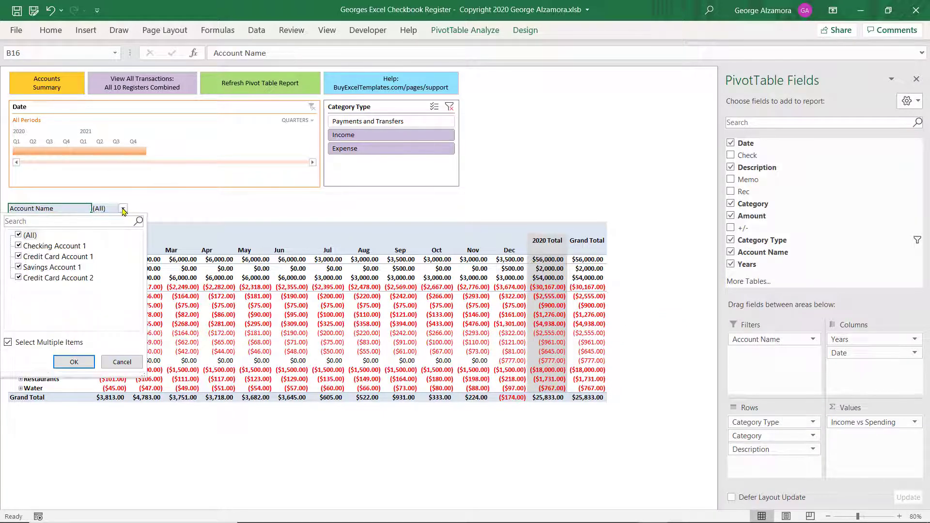
left_click(123, 209)
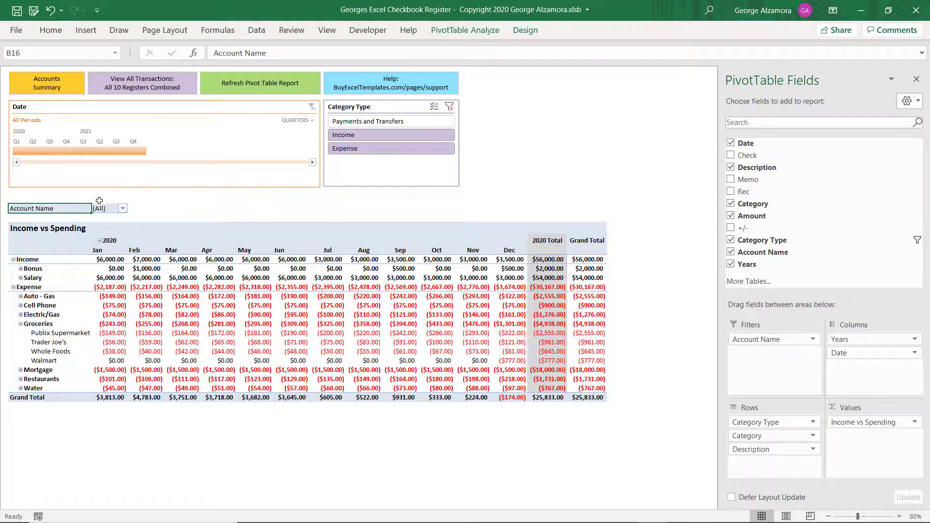
left_click(123, 209)
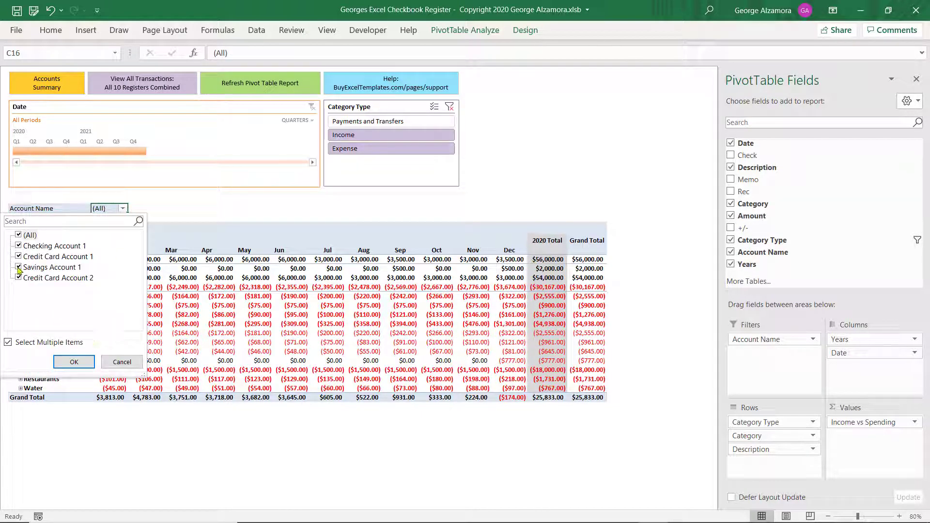
left_click(19, 236)
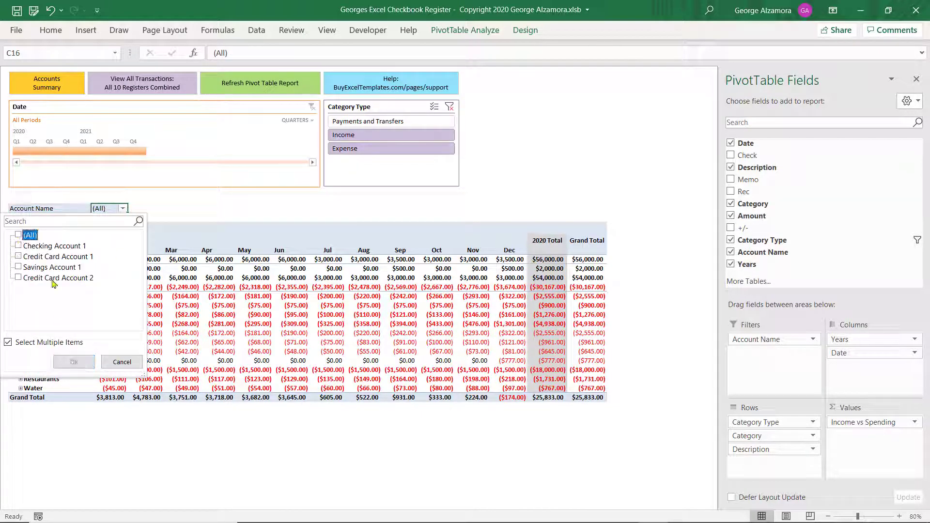
left_click(19, 257)
left_click(20, 278)
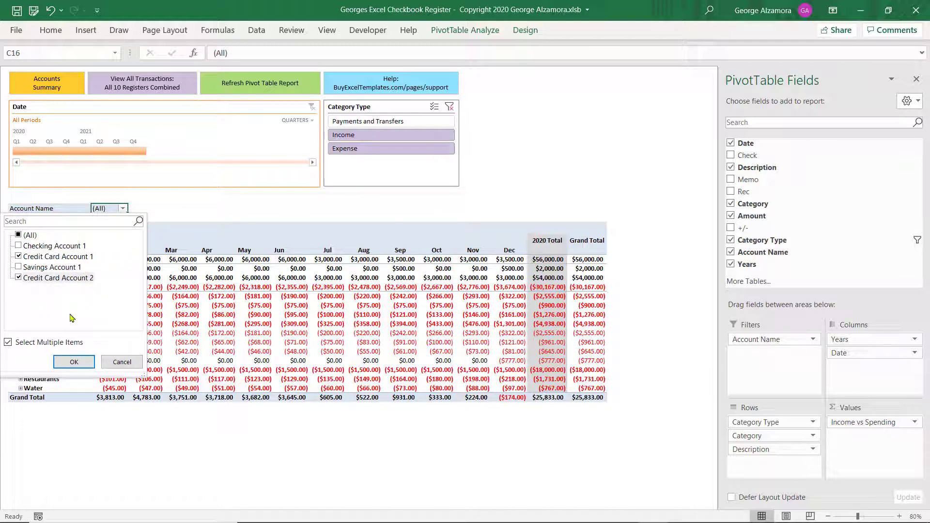
left_click(74, 362)
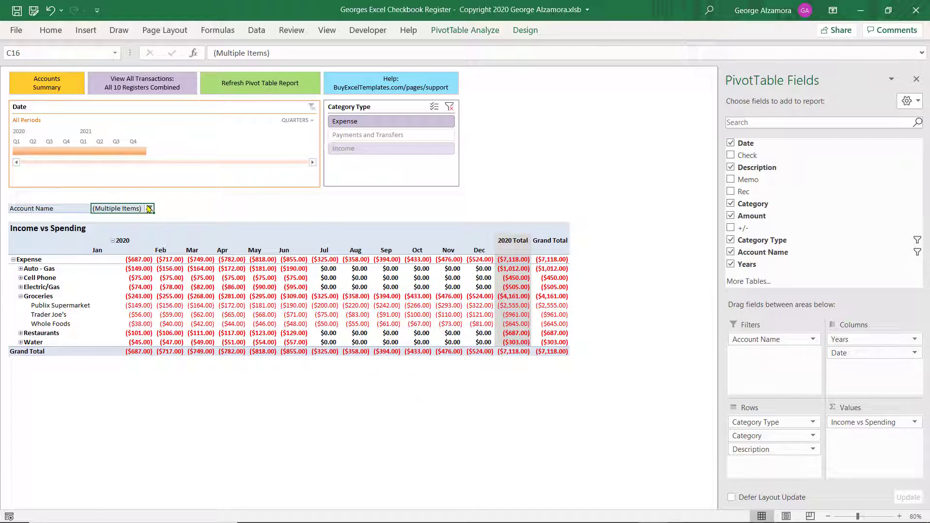
- Reset the Account Name filter so that the report includes all accounts
left_click(149, 209)
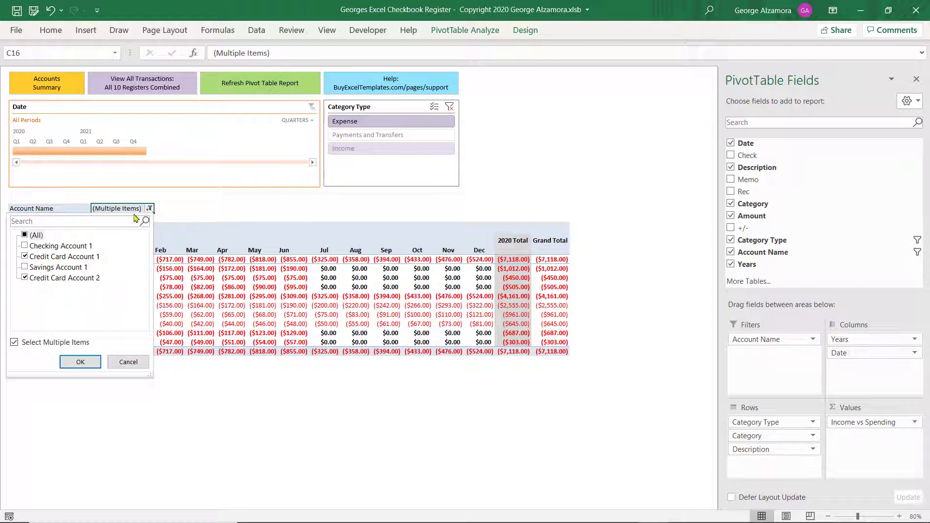
left_click(32, 239)
left_click(80, 361)
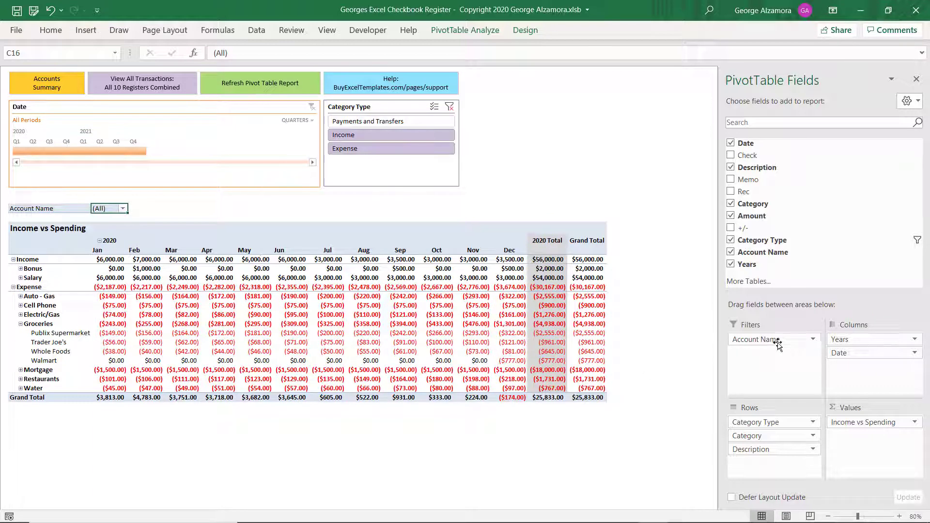
- Move the Account Name field from the filters to the rows beneath Description, and examine the Publix Supermarket and Walmart amounts by account
left_click_drag(775, 340, 790, 472)
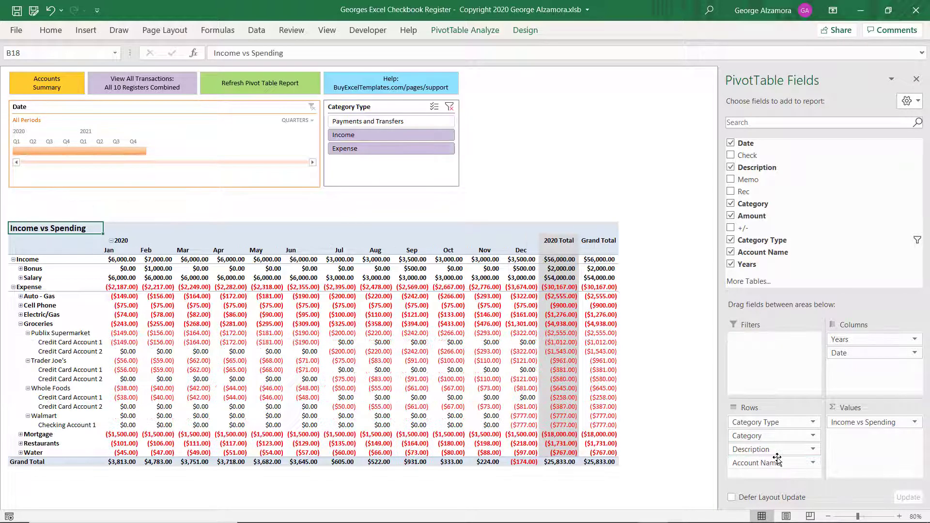
left_click(42, 334)
left_click(75, 344)
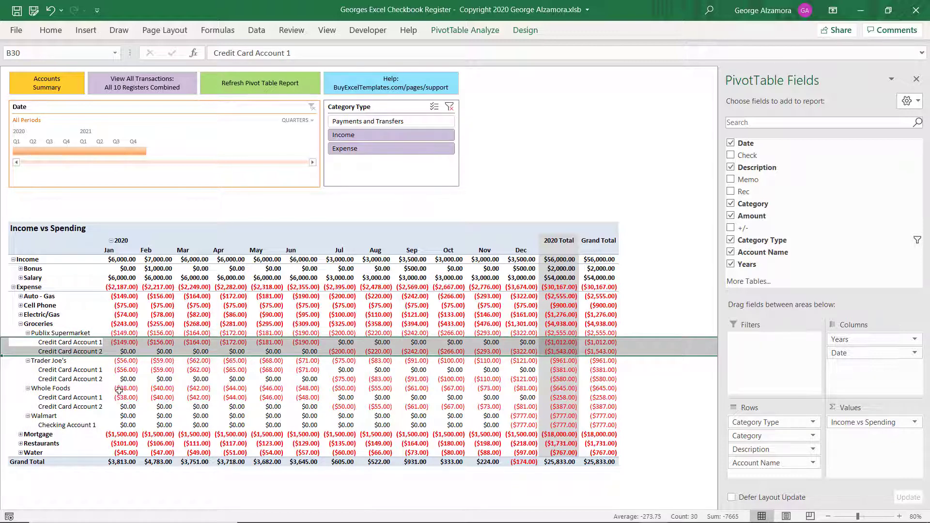
mouse_move(119, 390)
mouse_move(315, 349)
mouse_move(209, 345)
mouse_move(532, 353)
left_click(5, 415)
left_click_drag(5, 415, 531, 425)
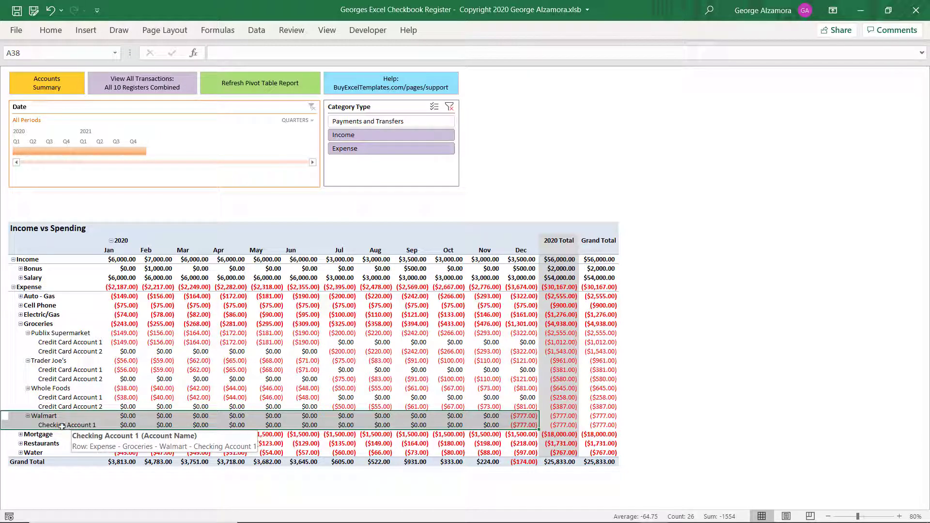
- Collapse the account breakdown of the four Groceries stores and move the Account Name field from the rows back to the filters
left_click(61, 426)
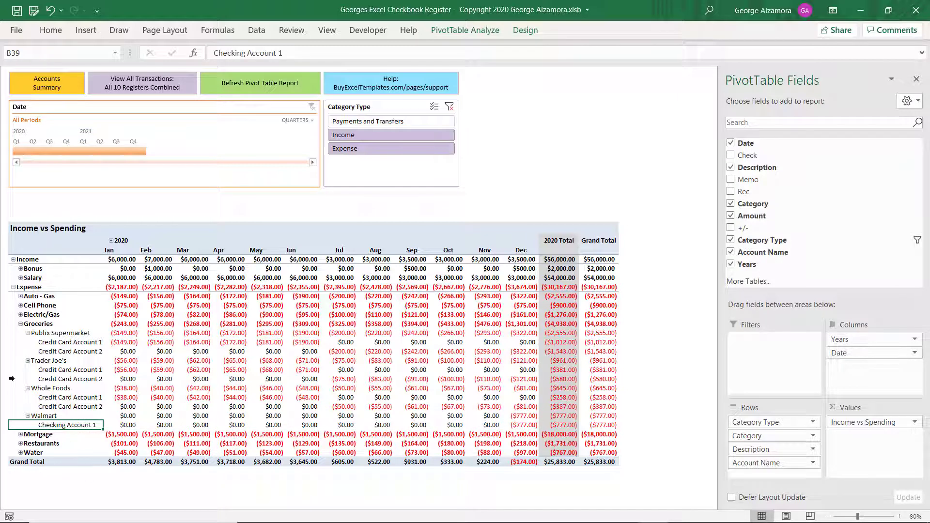
left_click(28, 333)
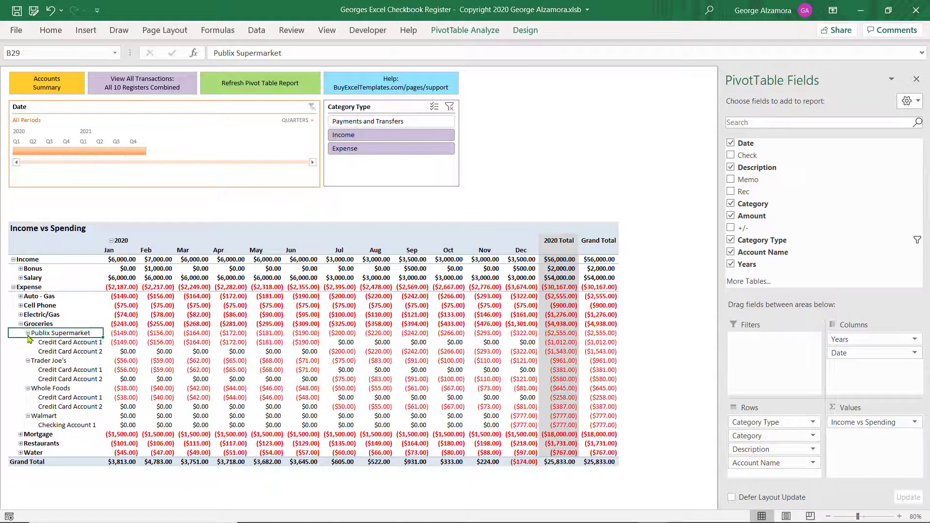
left_click(28, 342)
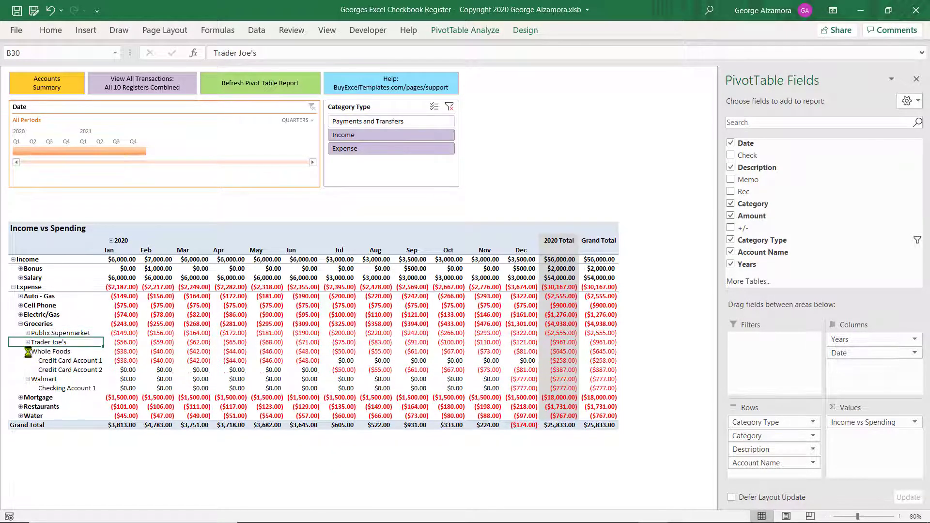
left_click(27, 351)
left_click(27, 360)
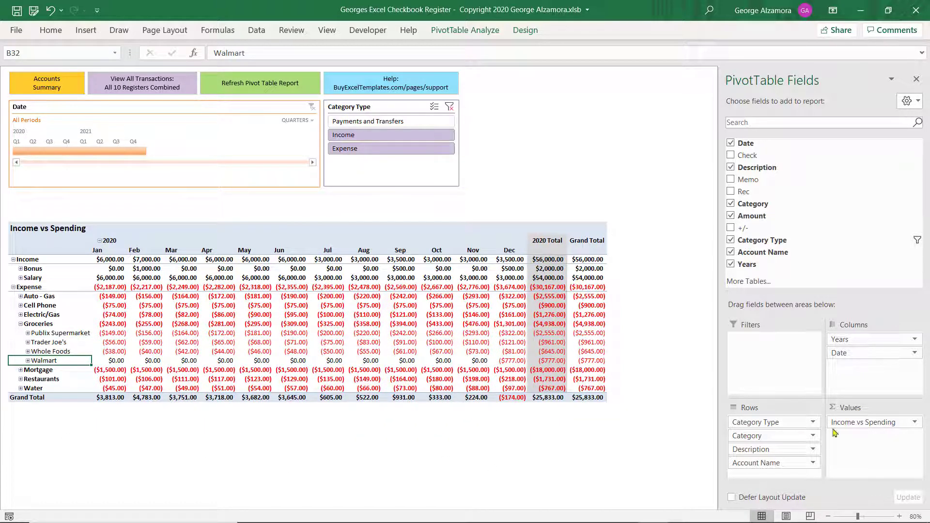
left_click_drag(784, 463, 773, 346)
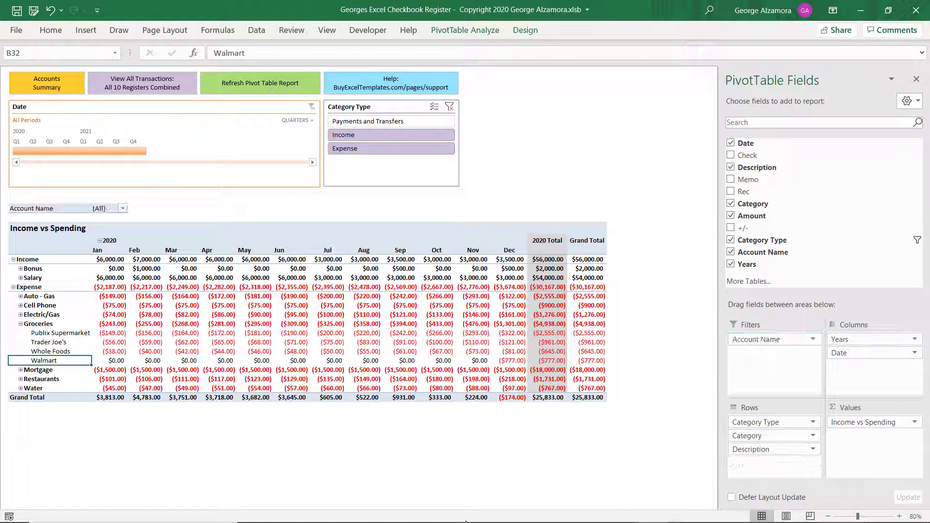
key("ctrl+Up")
key("ctrl+Up")
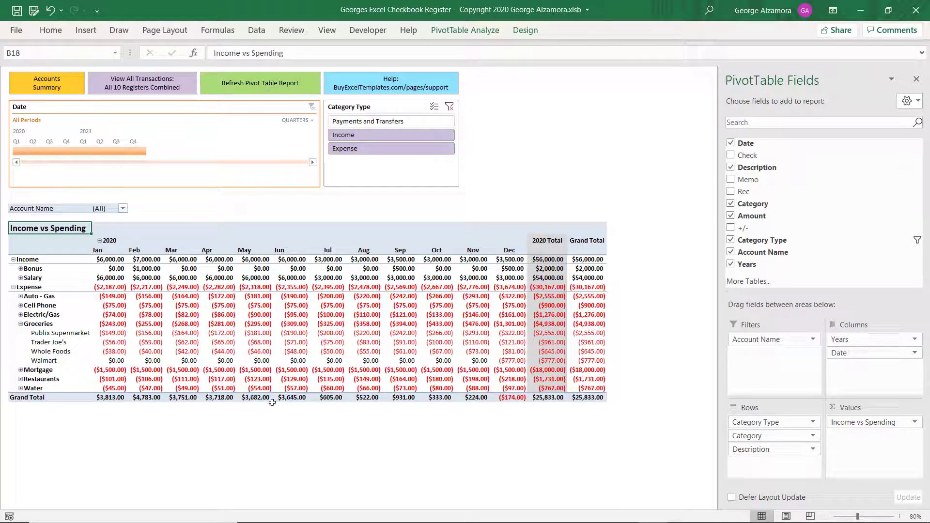
- Examine the PivotTable style gallery and the report's available analysis and design options
double_click(457, 29)
left_click(523, 30)
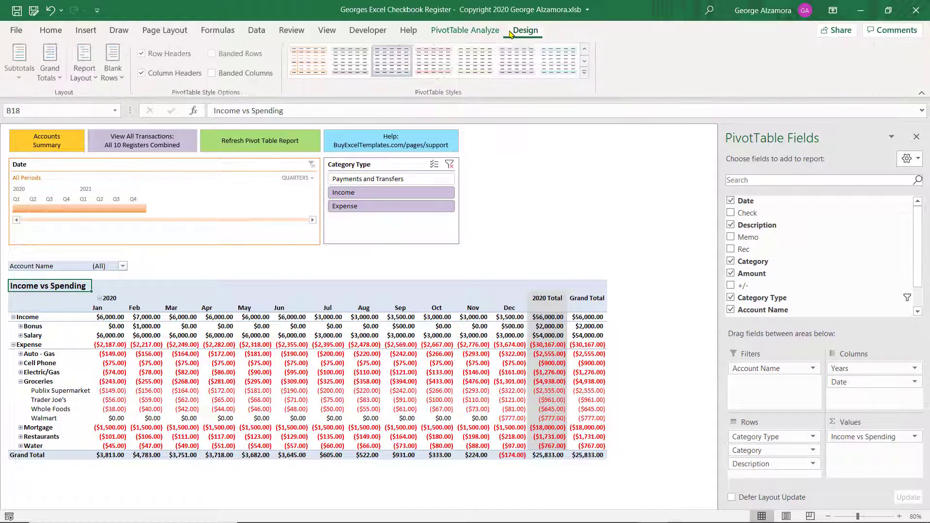
left_click(584, 72)
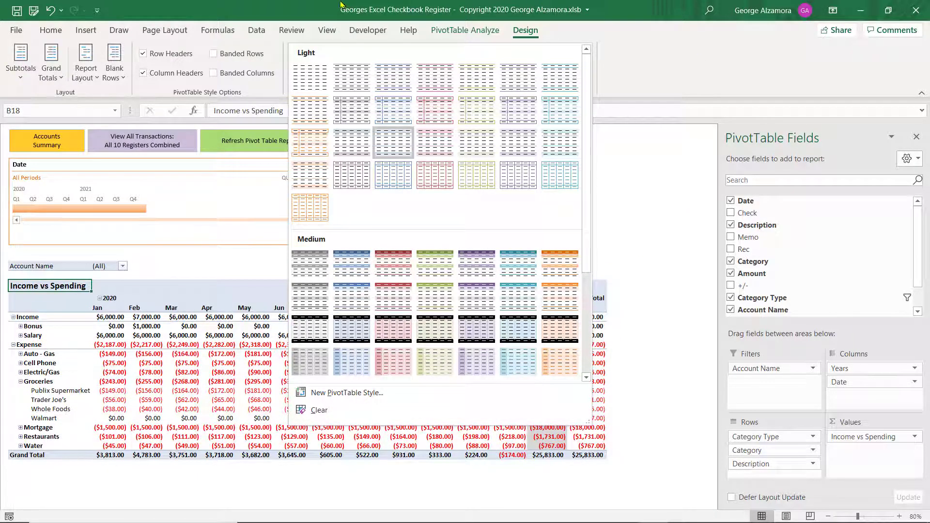
left_click(309, 4)
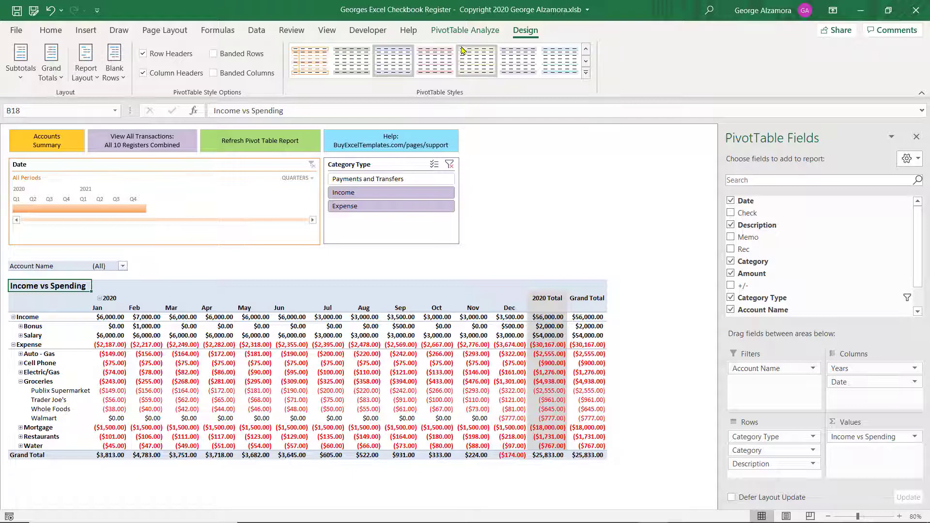
left_click(465, 30)
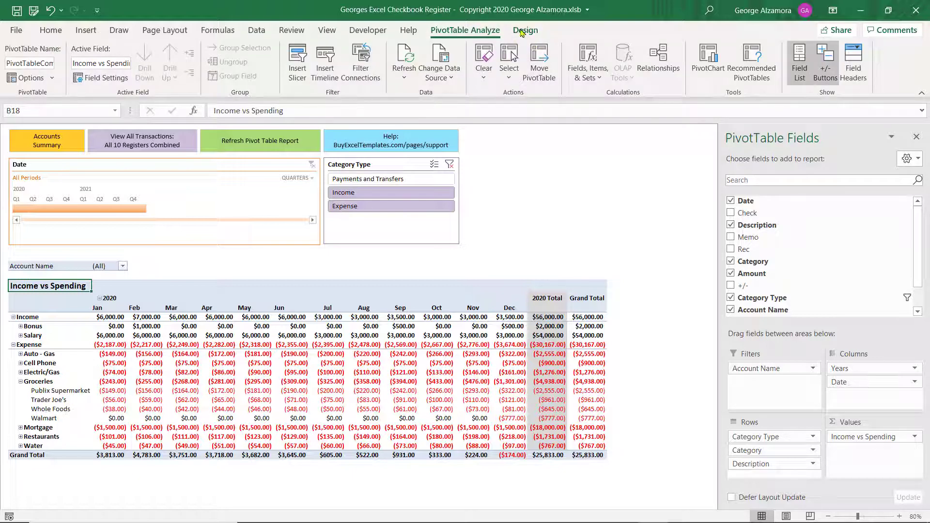
left_click(522, 31)
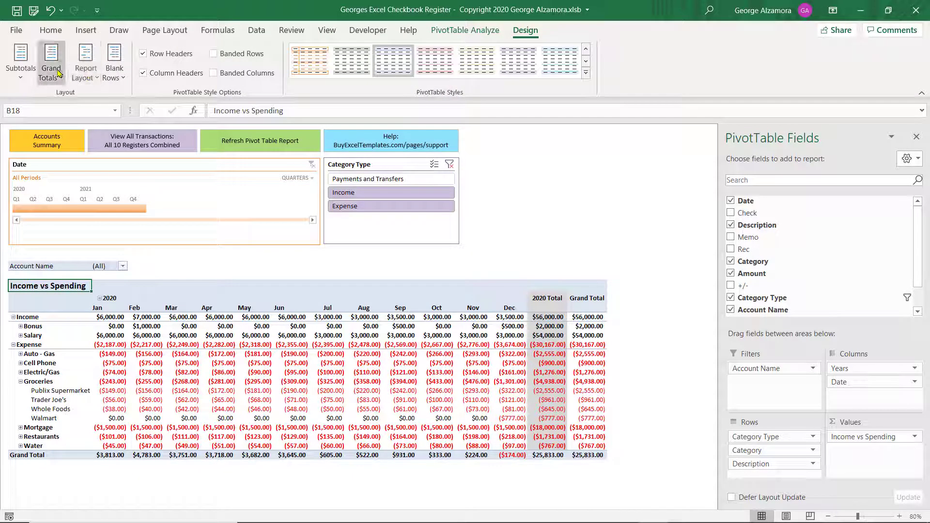
- Try the Income vs Spending report in Tabular Form and in Outline Form
left_click(85, 74)
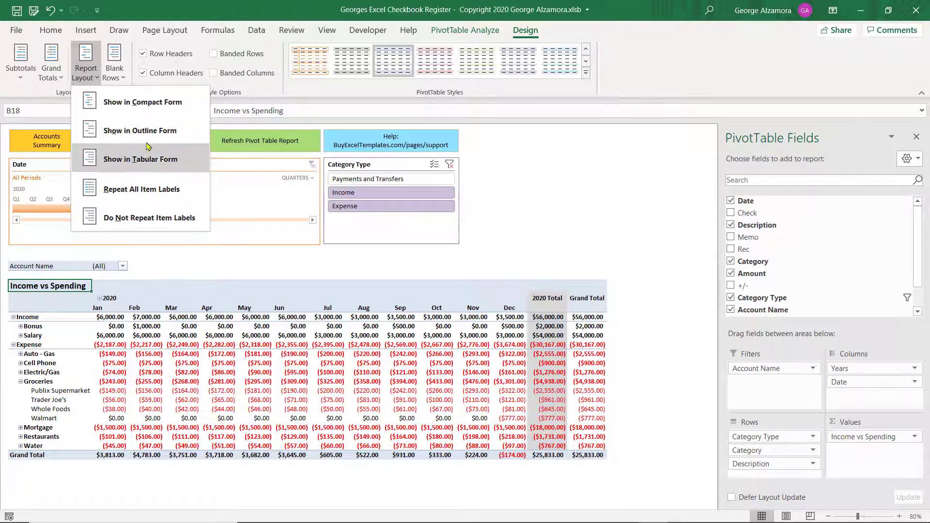
left_click(145, 160)
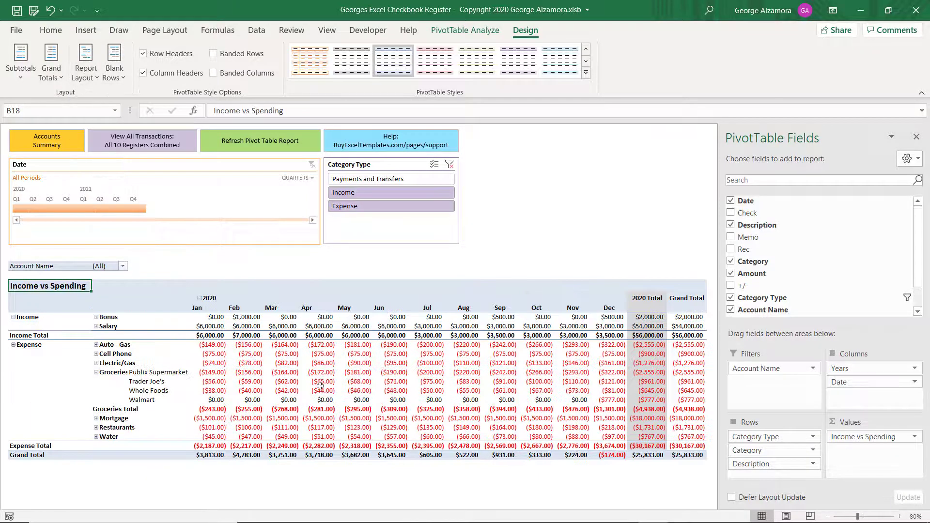
left_click(82, 75)
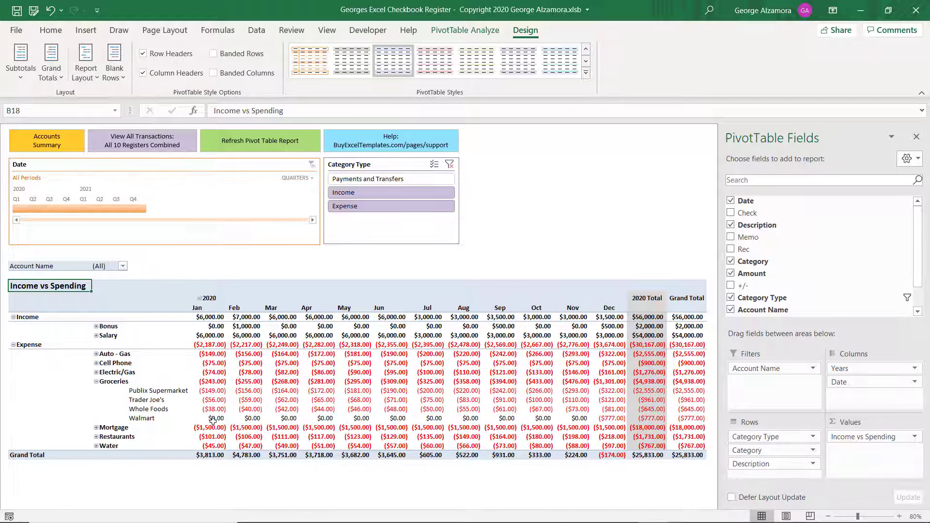
- Examine the report's layout choices for grand totals, subtotals and blank rows without applying any
left_click(55, 75)
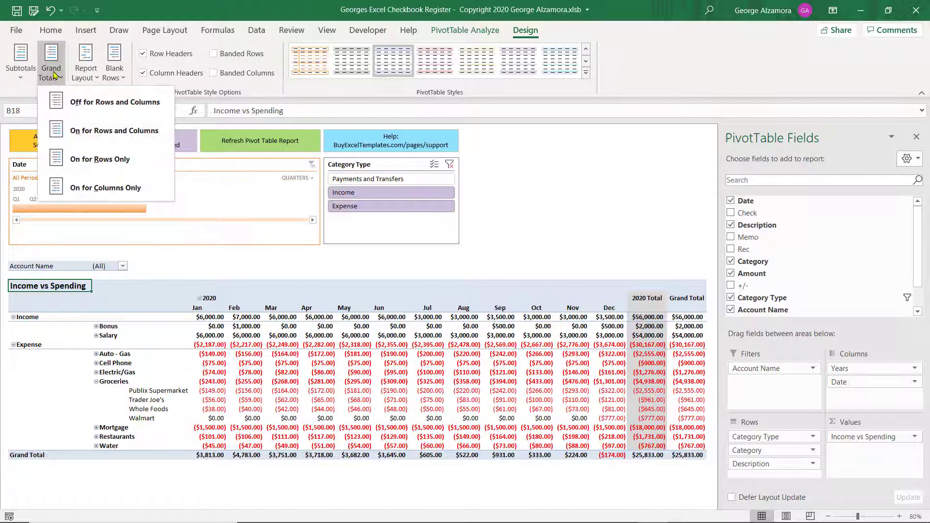
left_click(15, 67)
left_click(53, 73)
left_click(119, 79)
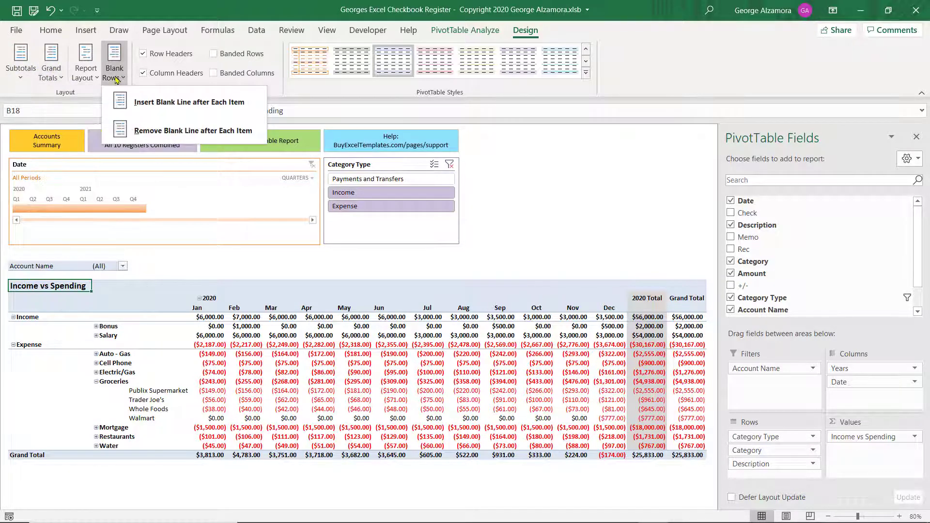
- Set the Income vs Spending report's layout to Compact Form
left_click(92, 73)
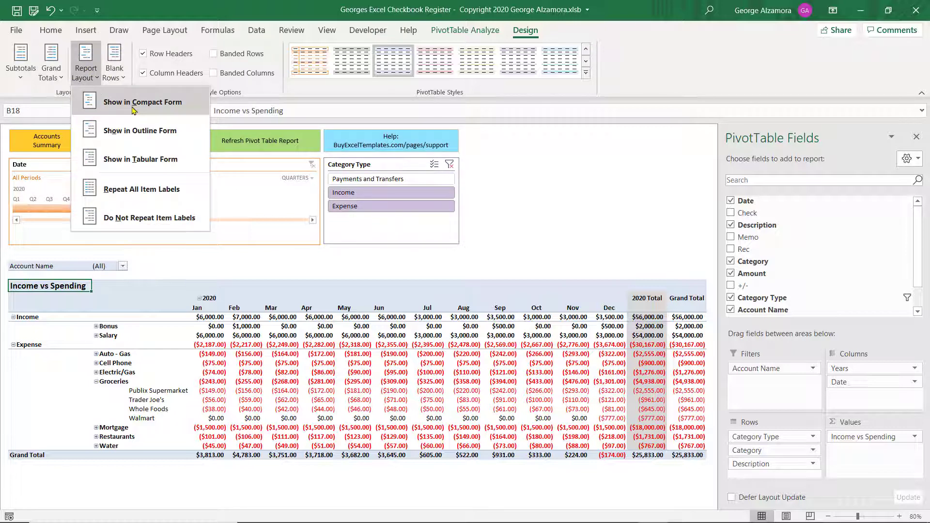
left_click(133, 110)
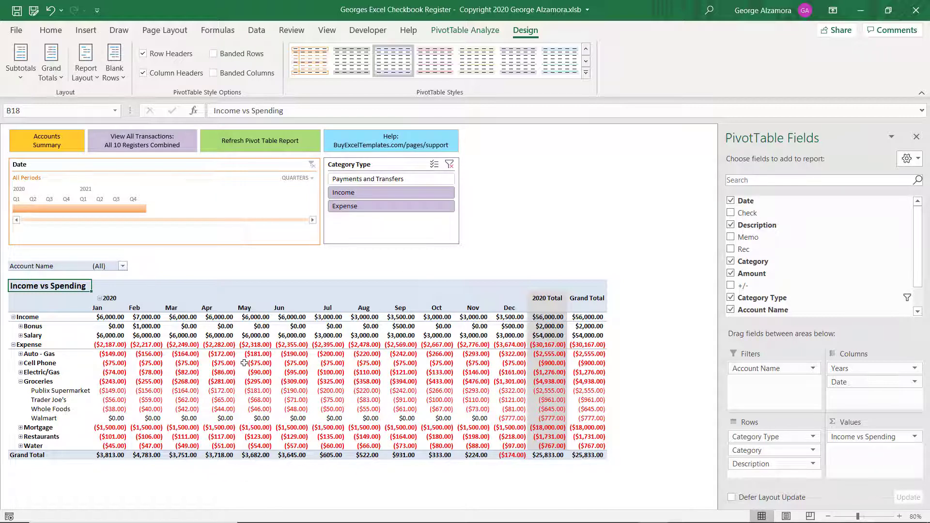
mouse_move(234, 358)
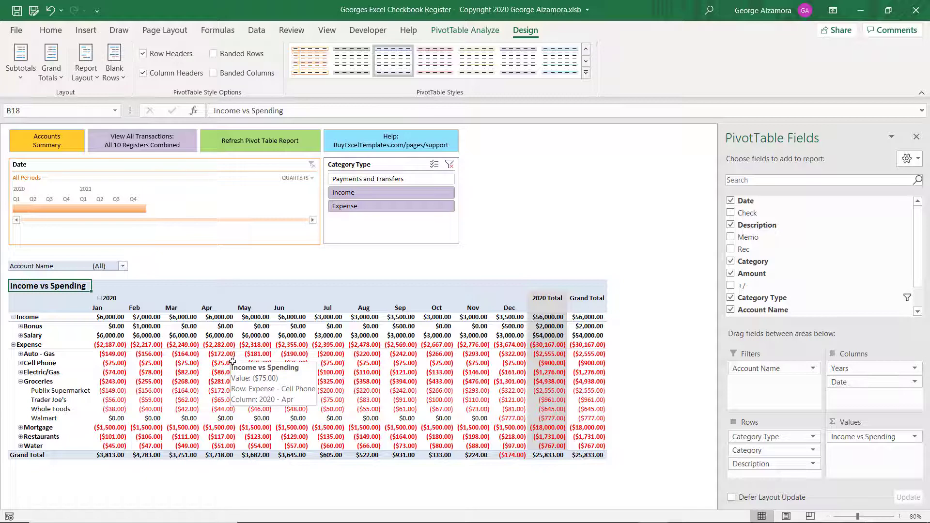
- View the combined transactions of all registers, return to the Accounts Summary and open the Checking Account 1 register
left_click(136, 142)
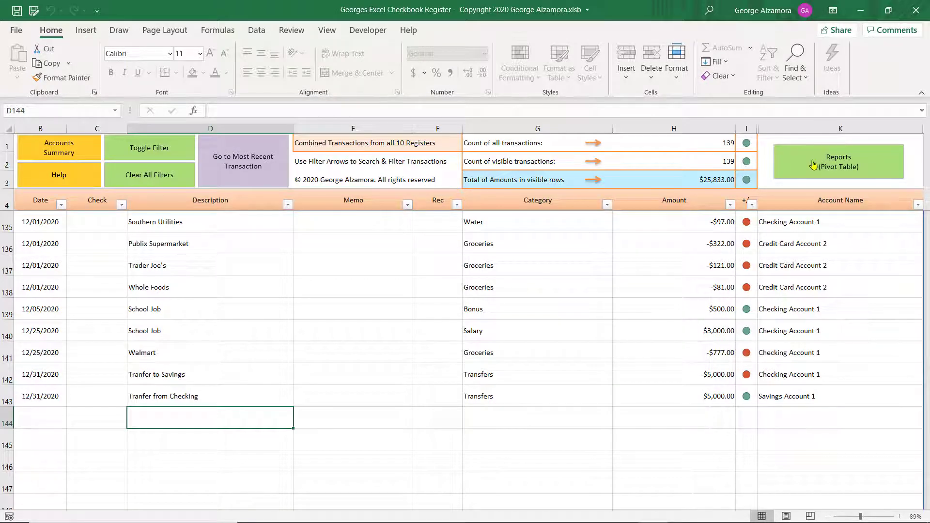
left_click(67, 151)
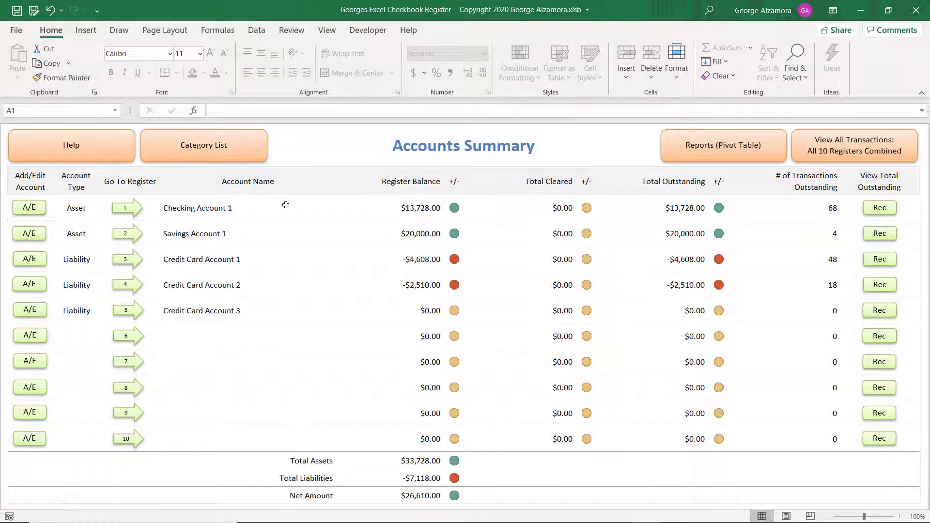
left_click(130, 214)
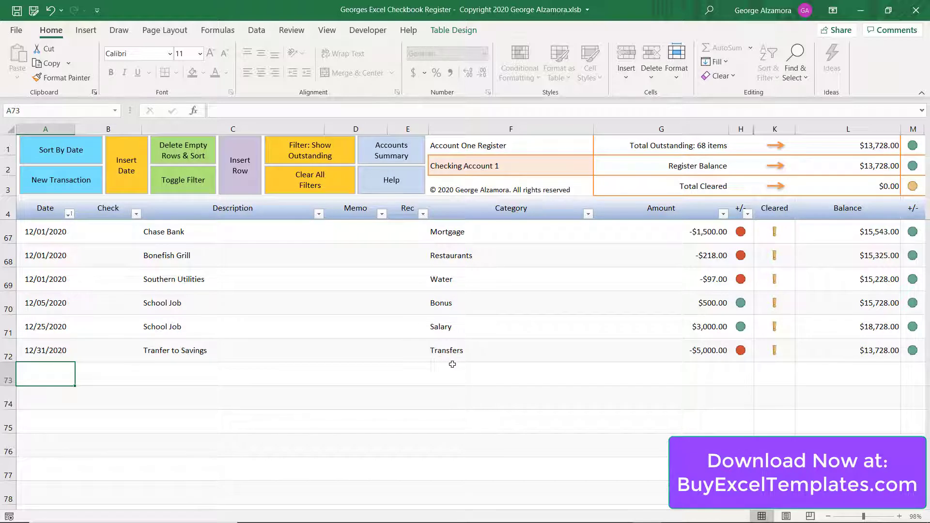
- Examine the Category column's filter list and the income categories offered for the first empty row of the register
left_click(588, 213)
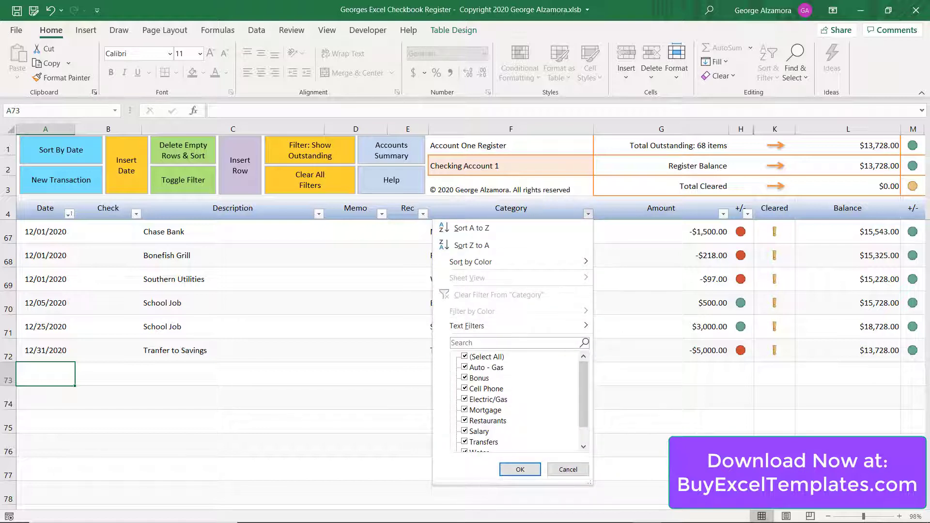
key("Return")
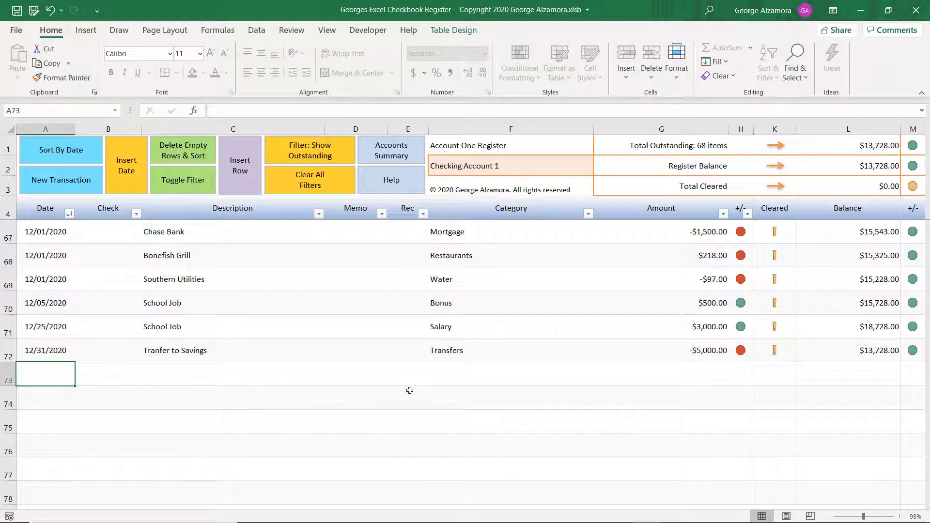
left_click(470, 373)
left_click(599, 380)
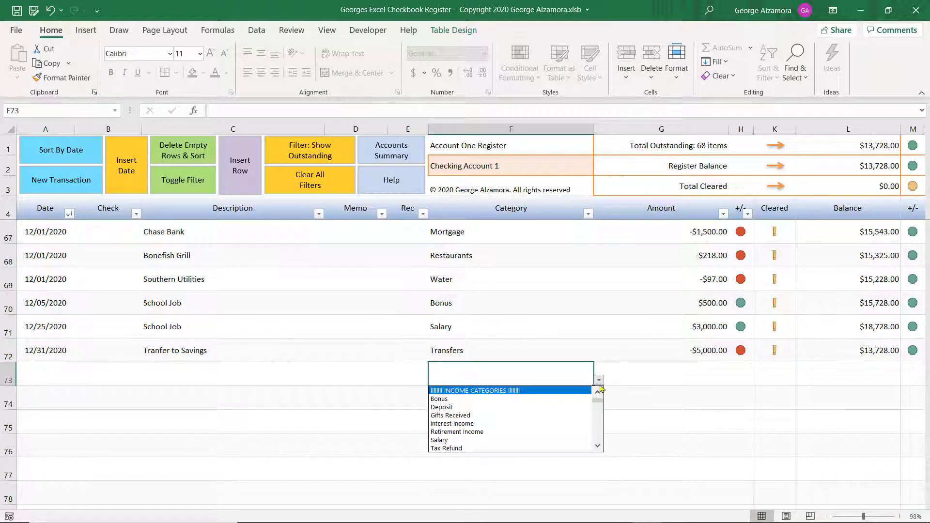
mouse_move(599, 402)
left_mouse_down()
mouse_move(599, 448)
mouse_move(603, 396)
left_mouse_up()
left_click(617, 389)
left_click(52, 371)
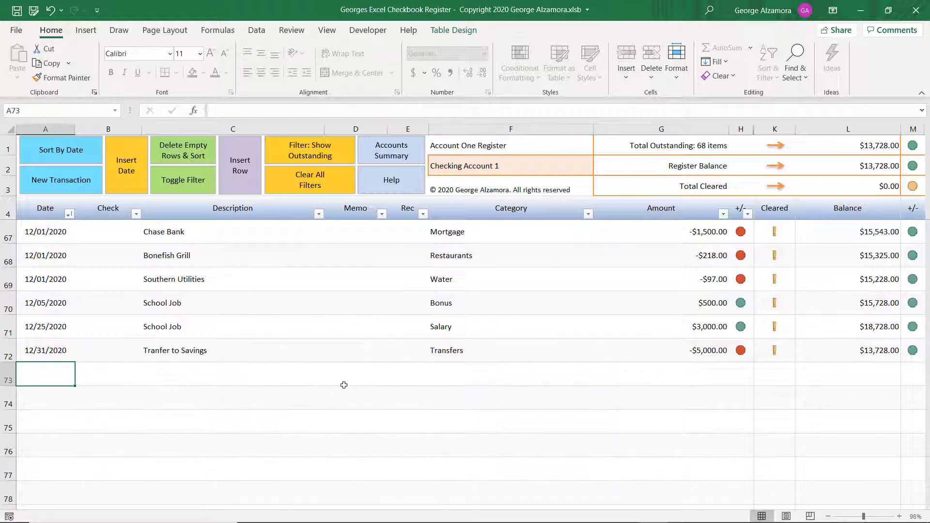
- Look through all category choices for the empty row 73, from the income categories down to the other categories
left_click(494, 373)
left_click(599, 379)
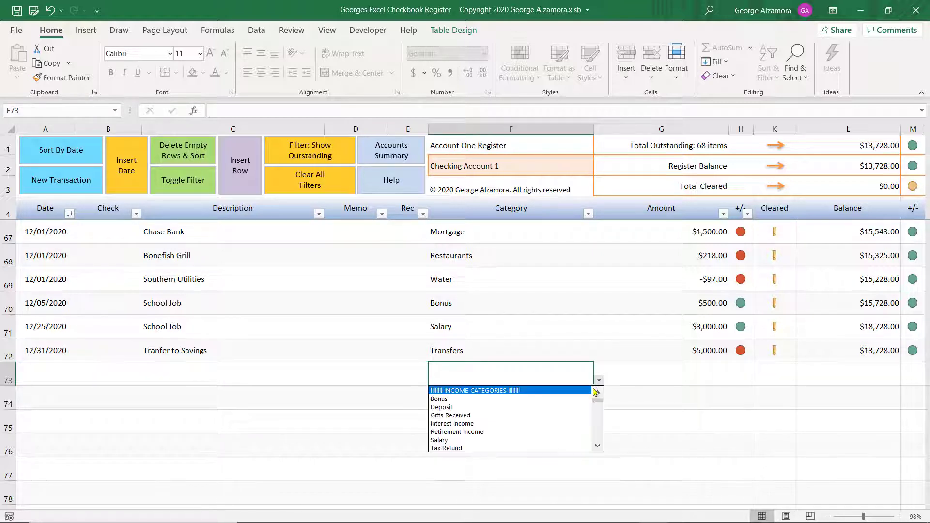
left_click_drag(600, 402, 599, 443)
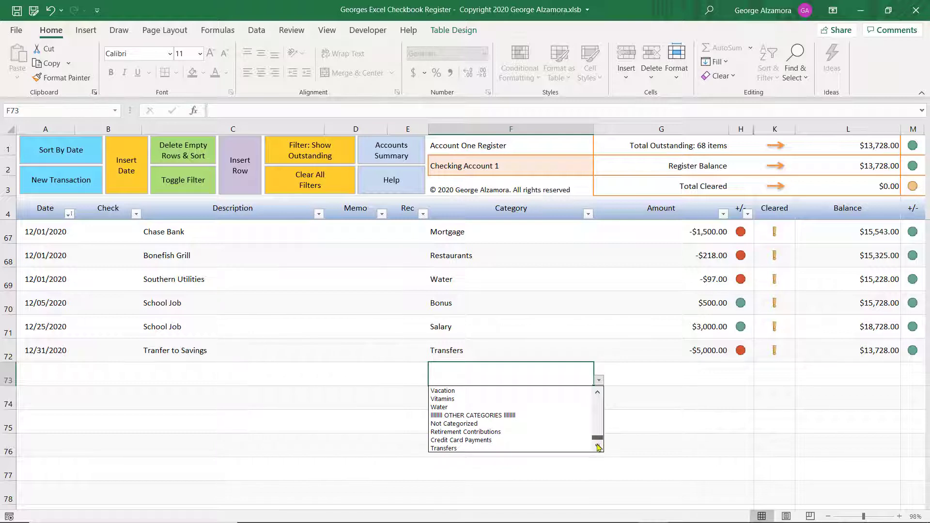
key("Escape")
left_click(508, 375)
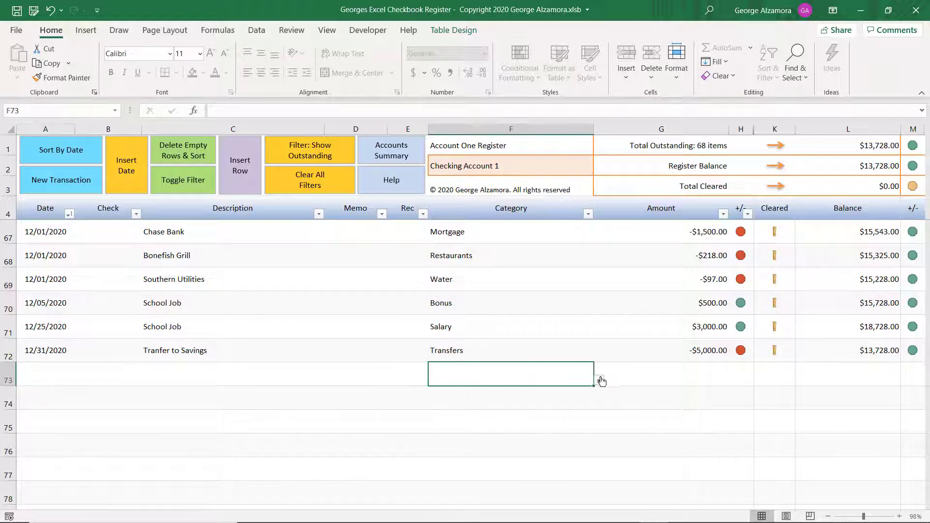
left_click(600, 380)
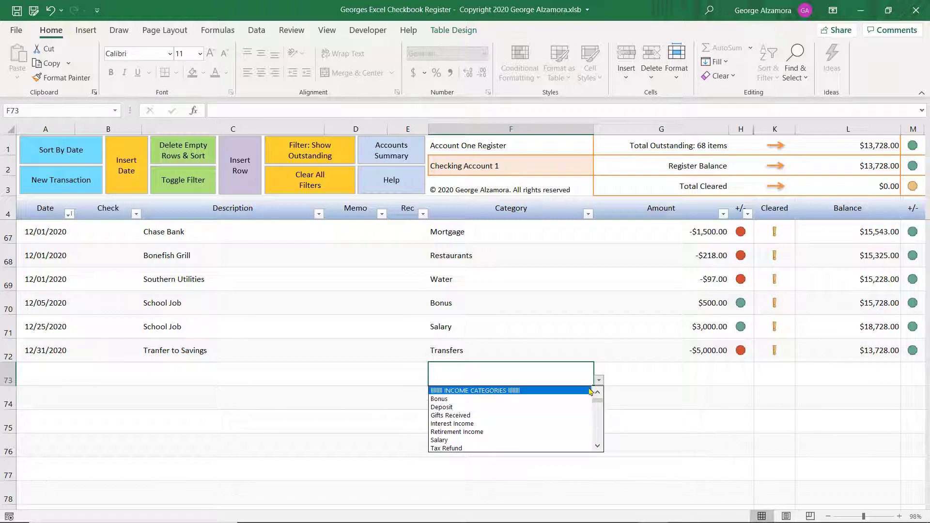
key("Escape")
left_click(54, 374)
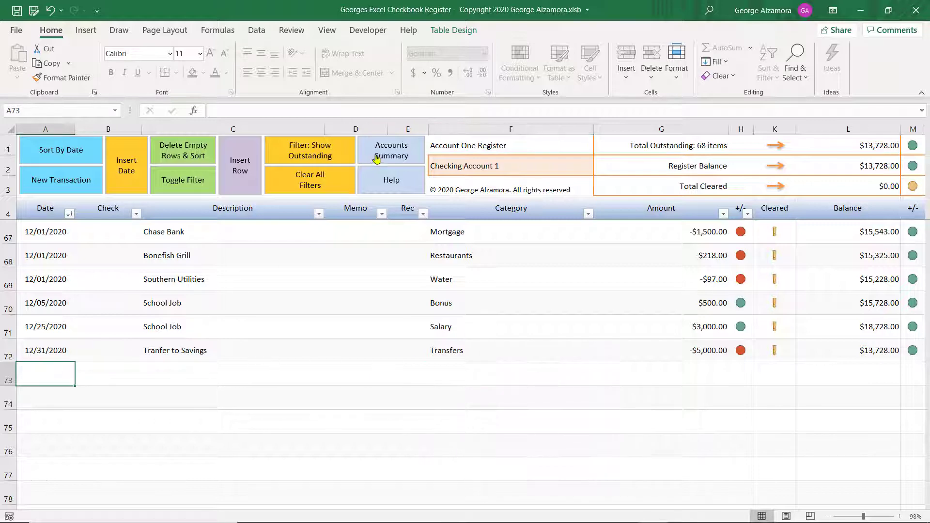
- Open the Category List from the Accounts Summary, examine its income and expense categories, and select the first empty income category cell
left_click(376, 159)
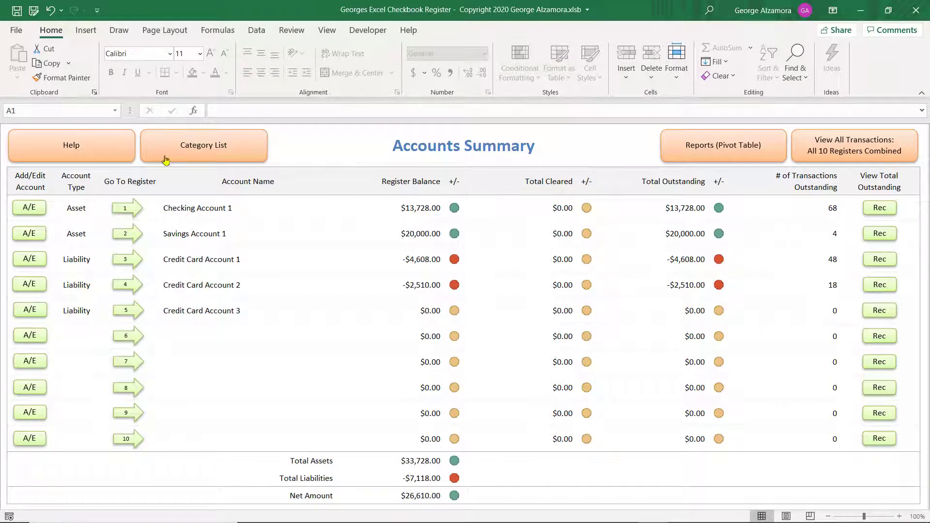
left_click(216, 154)
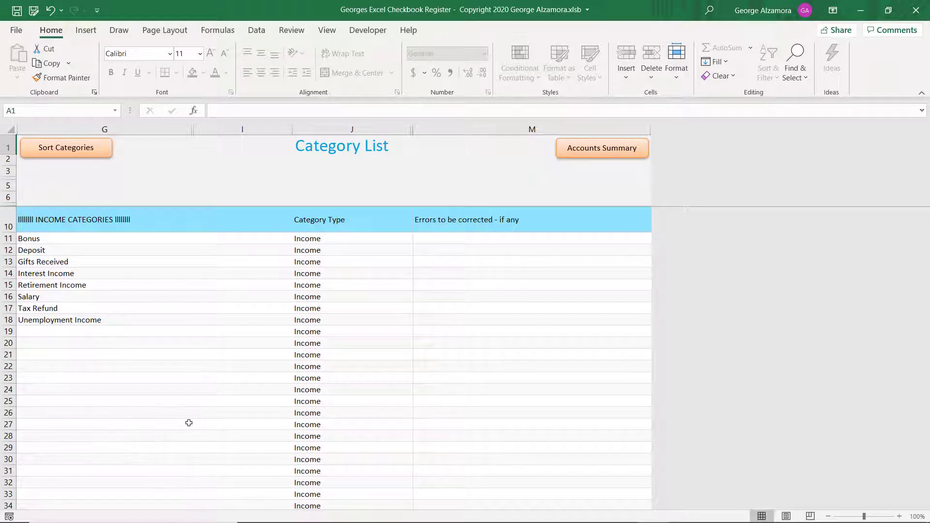
scroll(179, 422, "down", 9)
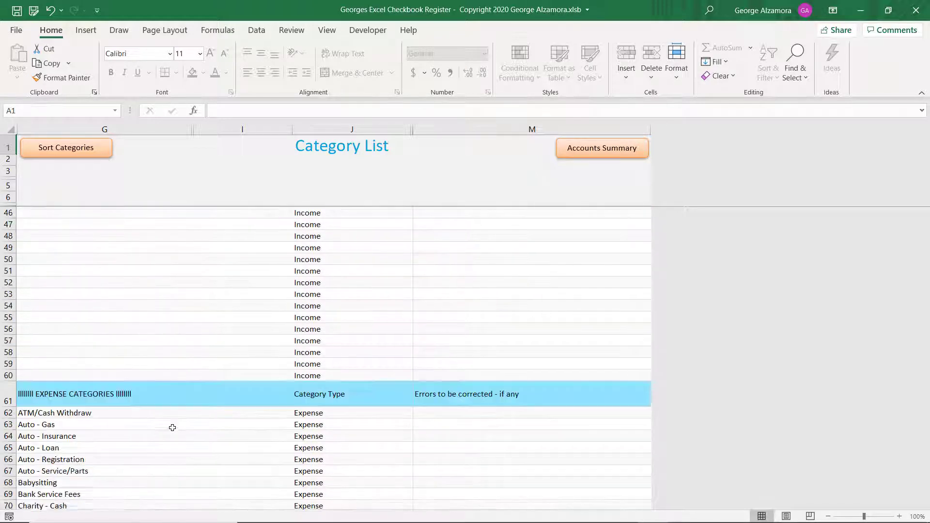
scroll(173, 422, "up", 9)
left_click(85, 333)
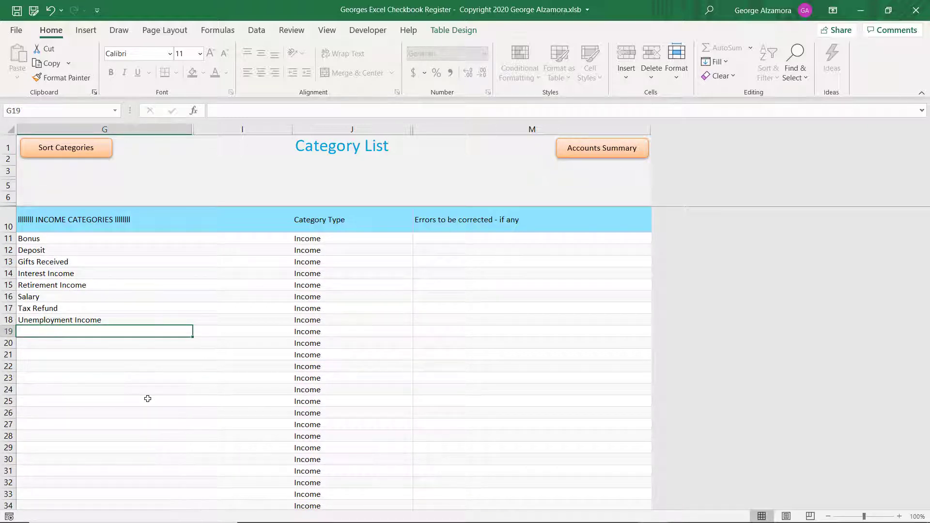
- Add the income category "AAA Bonus Money" in the first empty cell below Unemployment Income
type("AA")
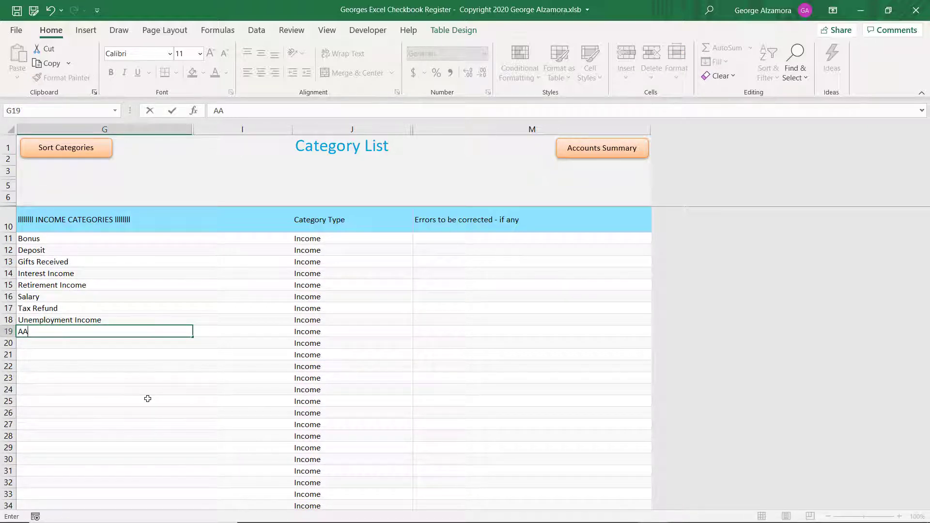
type("A Bo")
type("nus Misc")
key("BackSpace")
key("BackSpace")
key("BackSpace")
type("oney")
key("Return")
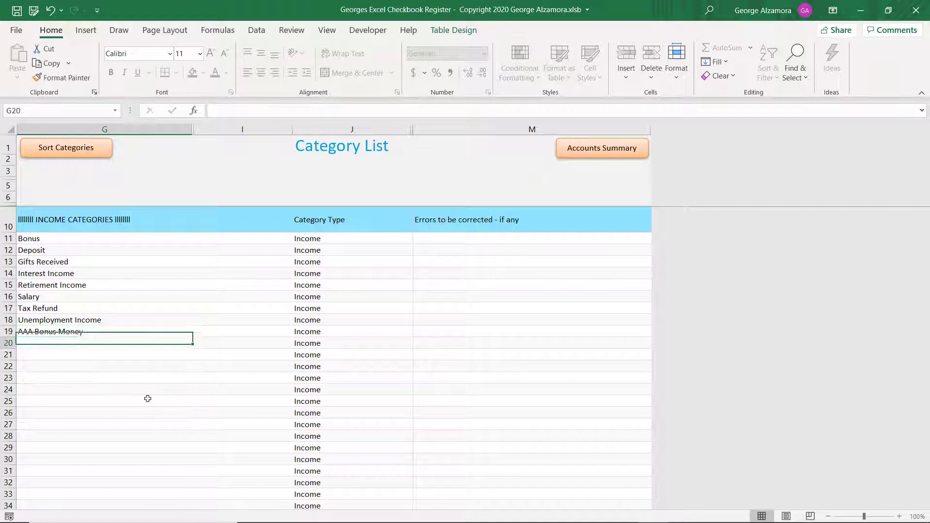
- Sort the Category List, select the AAA Bonus Money category and return to the Accounts Summary
key("Up")
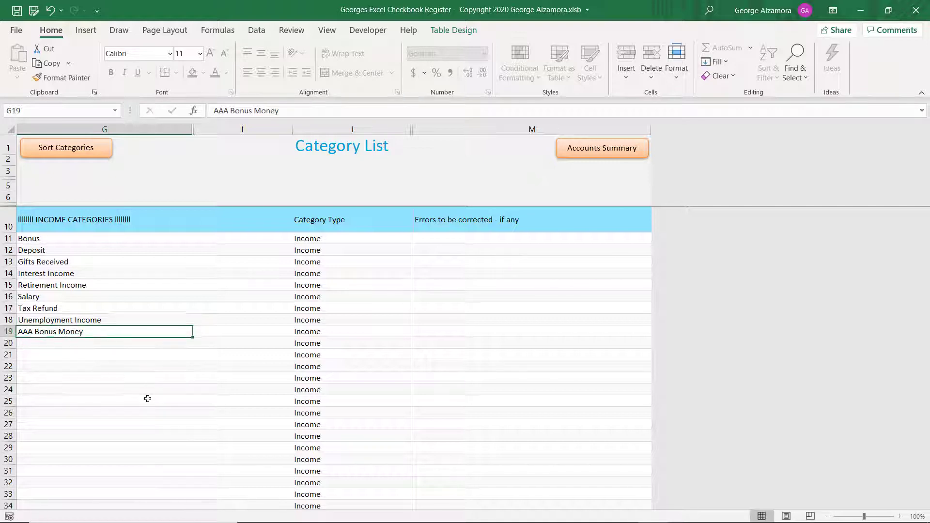
left_click(65, 153)
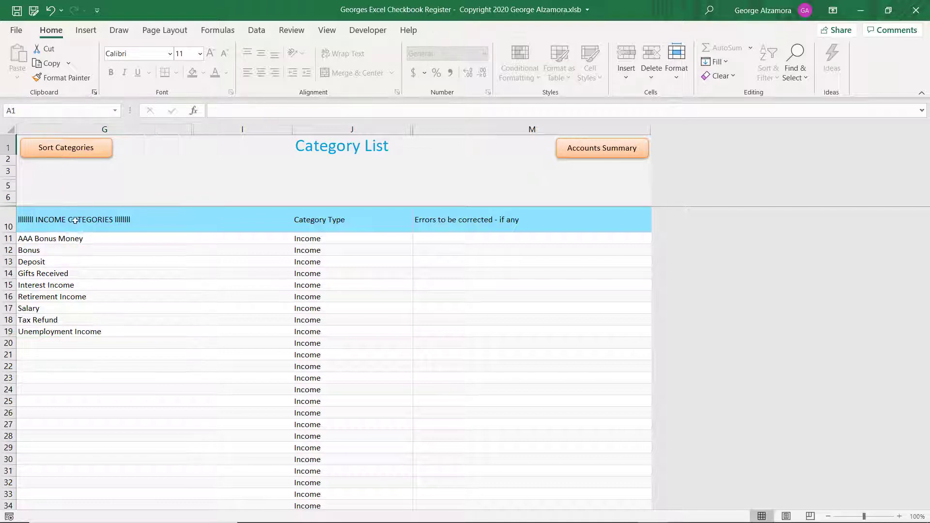
left_click(103, 241)
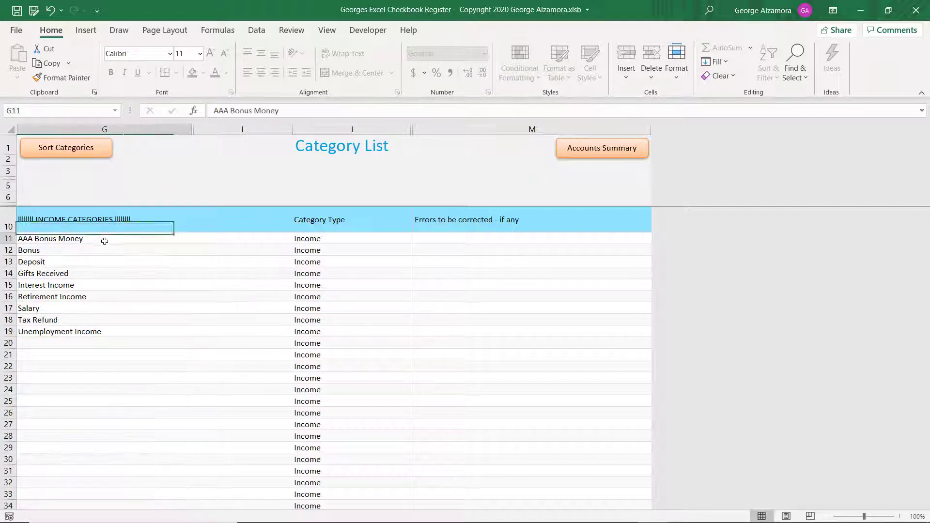
left_click(587, 153)
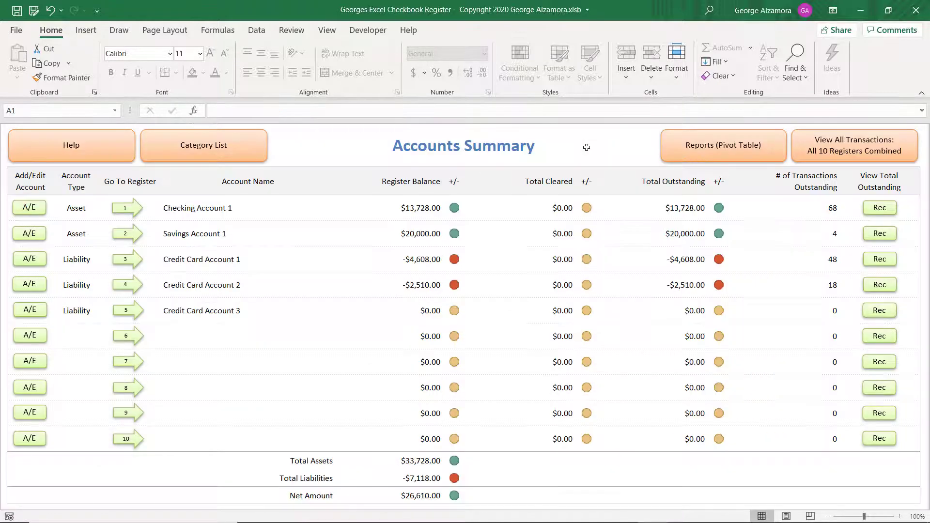
- Open the Checking Account 1 register and set the category of empty row 73 to AAA Bonus Money
left_click(129, 213)
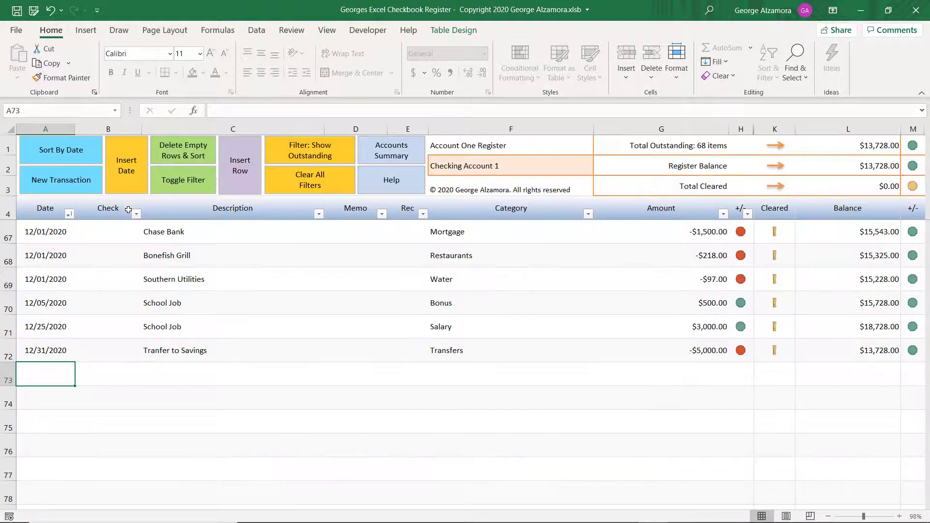
left_click(492, 375)
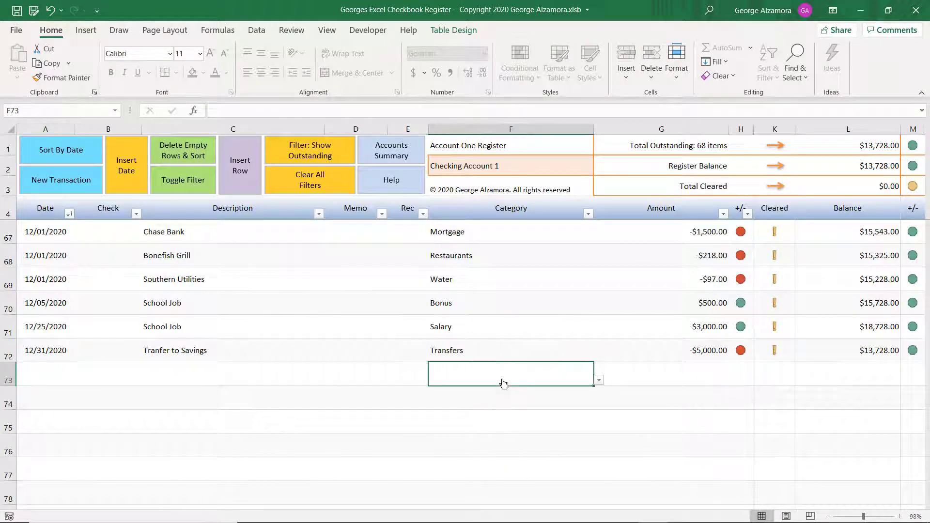
left_click(599, 380)
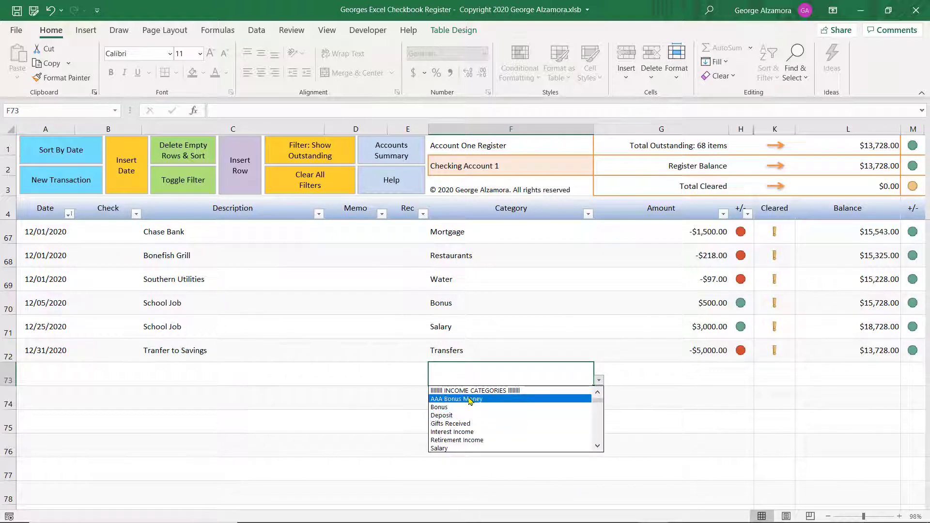
left_click(488, 400)
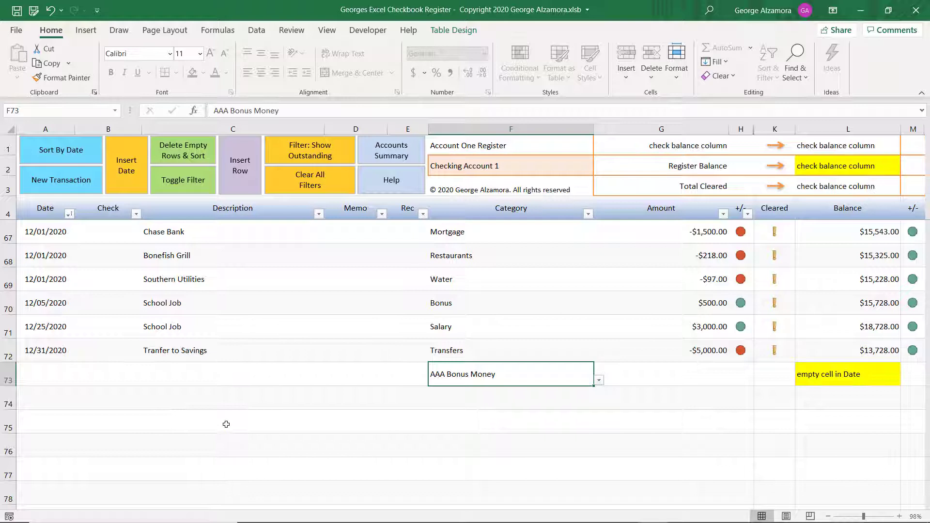
- Clear the category from row 73 of the register and return to the Accounts Summary
left_click(391, 383)
left_click(452, 379)
key("Delete")
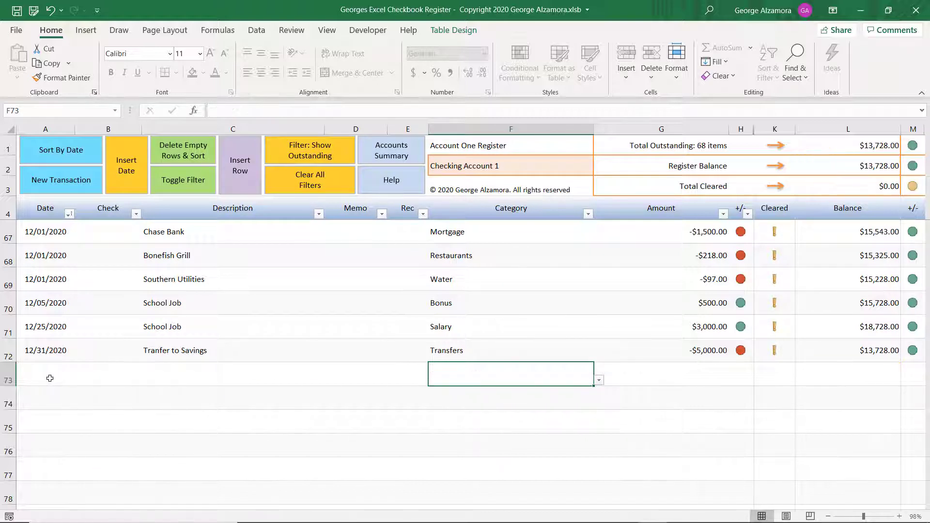
left_click(50, 379)
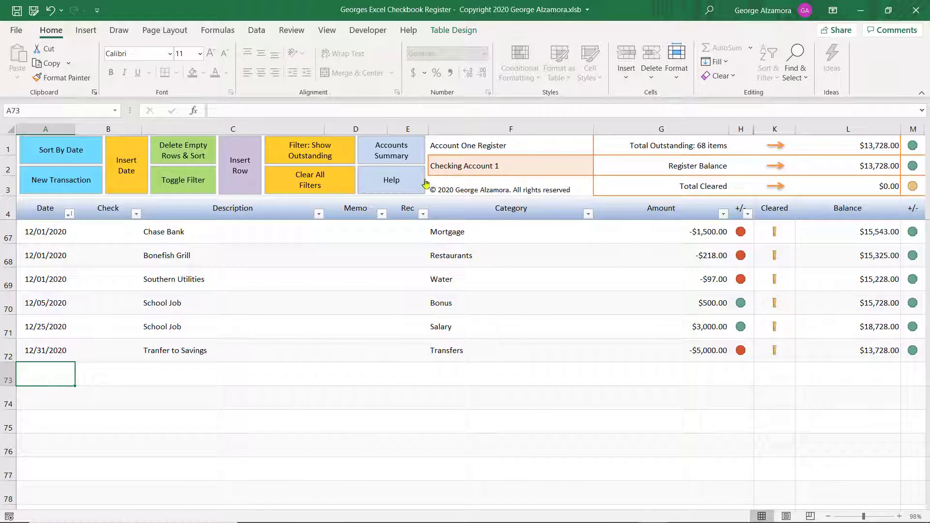
left_click(399, 157)
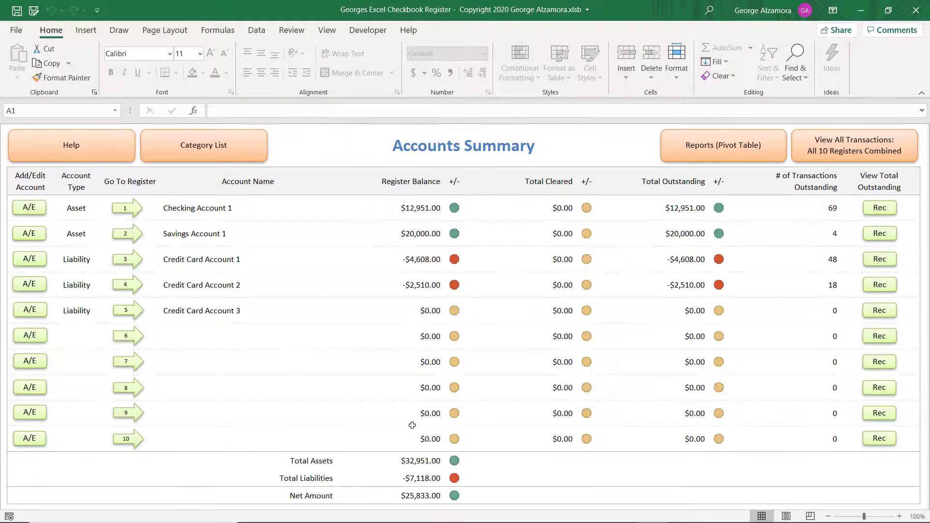